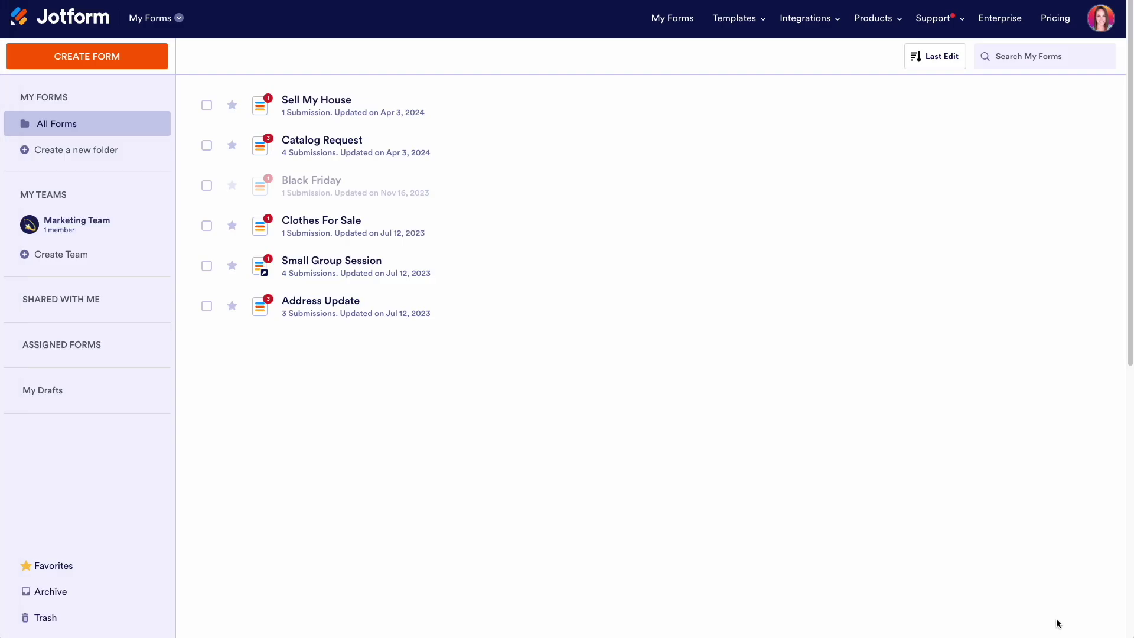
# Open the Catalog Request form's More options to view its submissions in Tables.
pyautogui.moveTo(1051, 145)
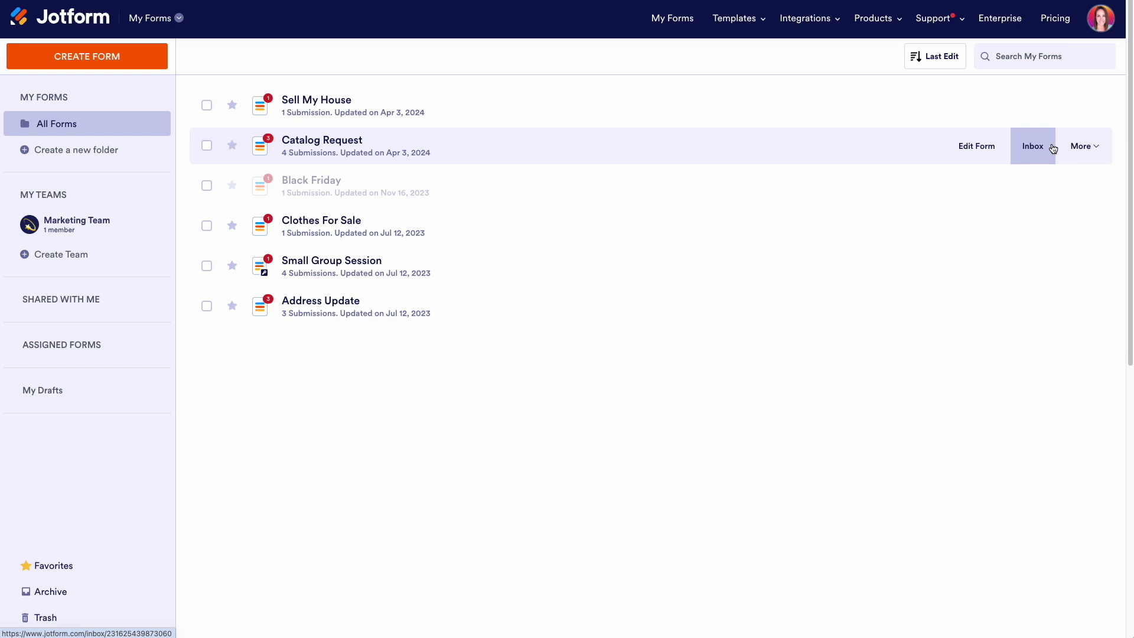
pyautogui.click(1086, 148)
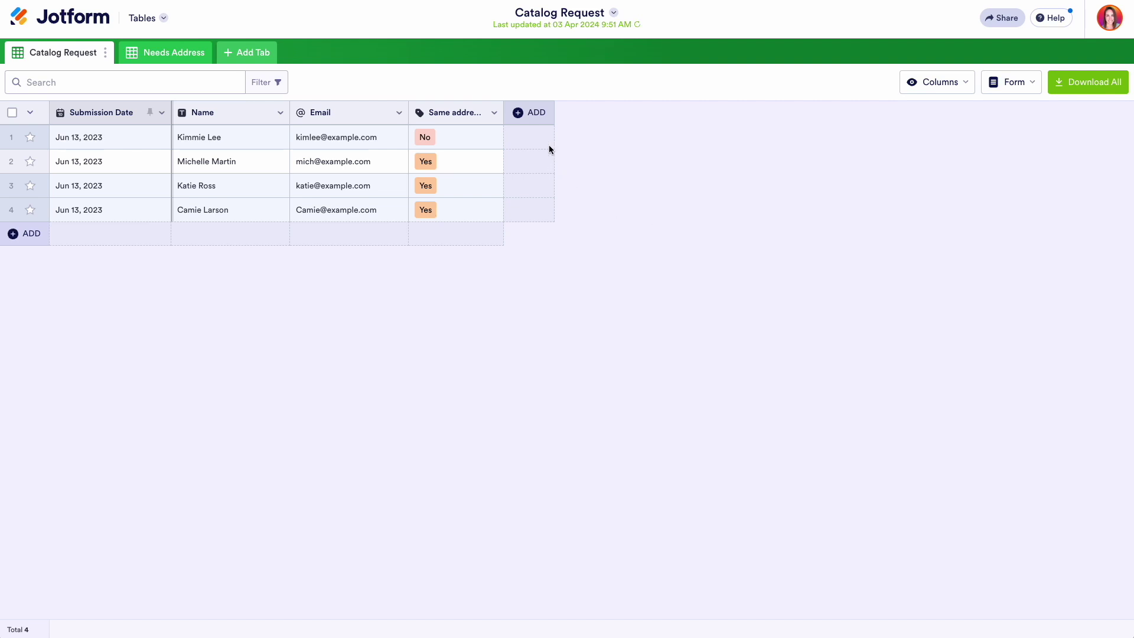
# Start a new Send Email button column, keeping its default name.
pyautogui.click(536, 114)
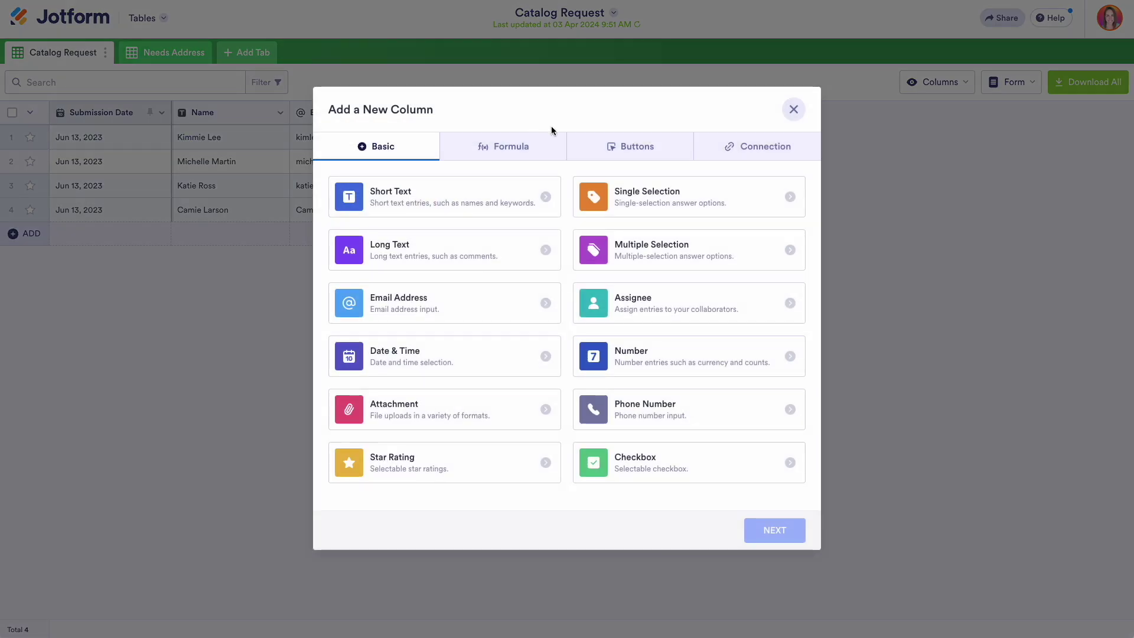
pyautogui.click(626, 152)
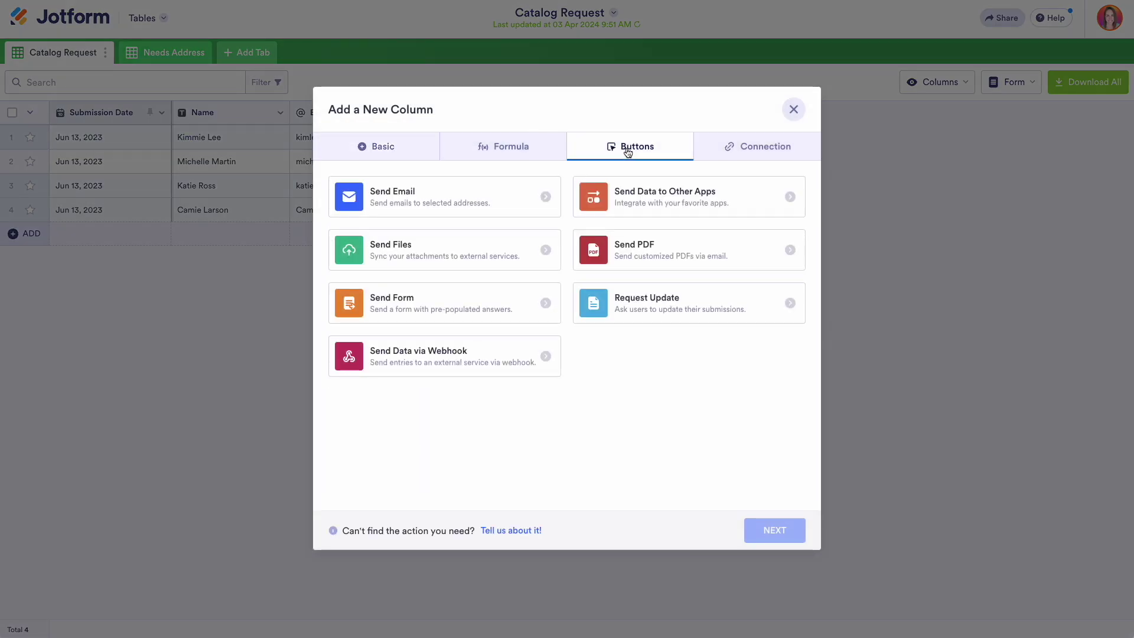
pyautogui.click(426, 197)
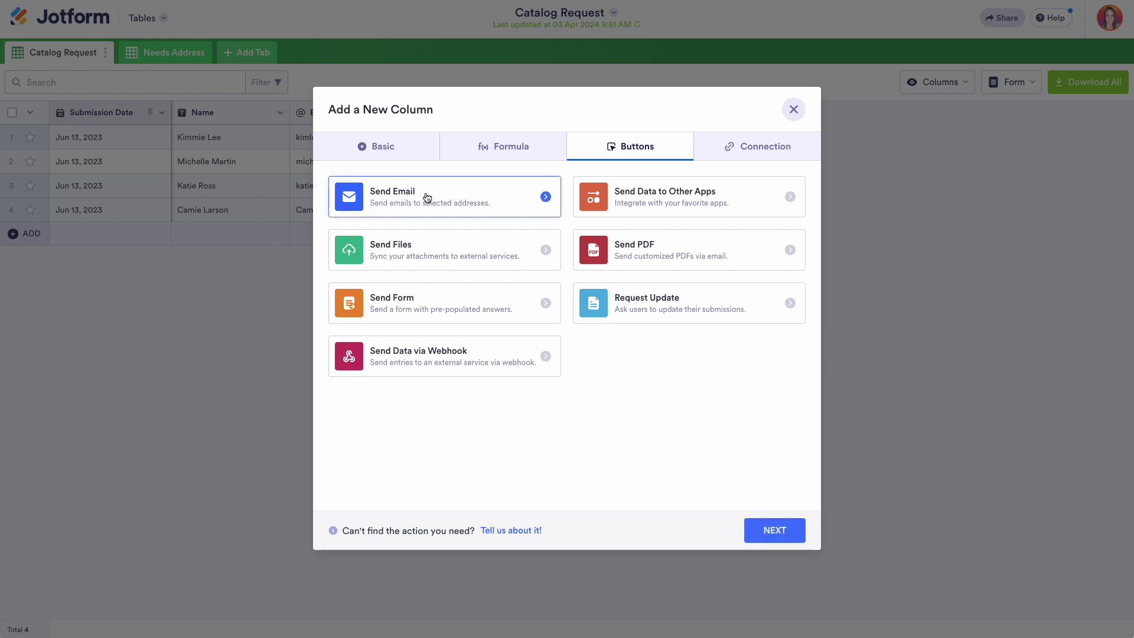
pyautogui.click(775, 530)
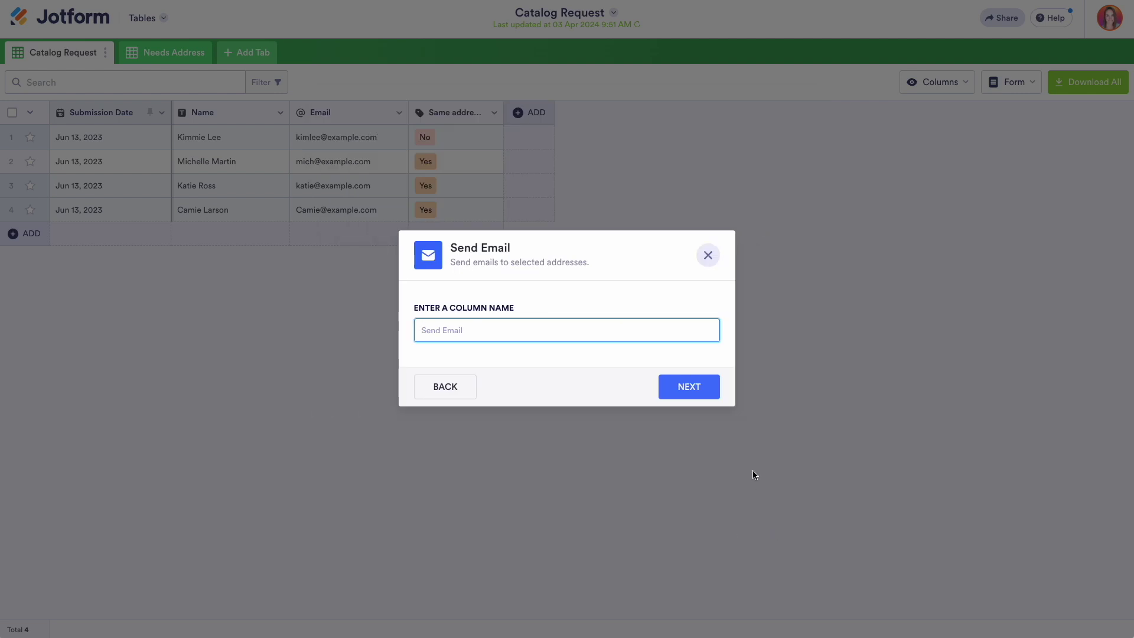
pyautogui.click(702, 390)
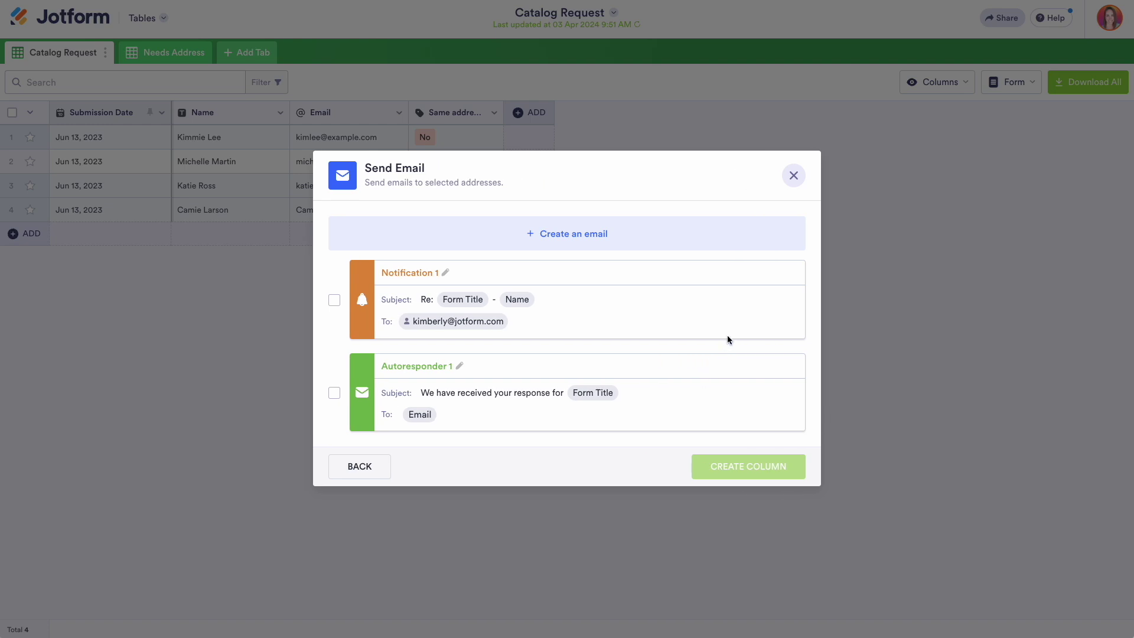
# Review the Notification 1 email with its advanced options, save it and select it.
pyautogui.click(725, 277)
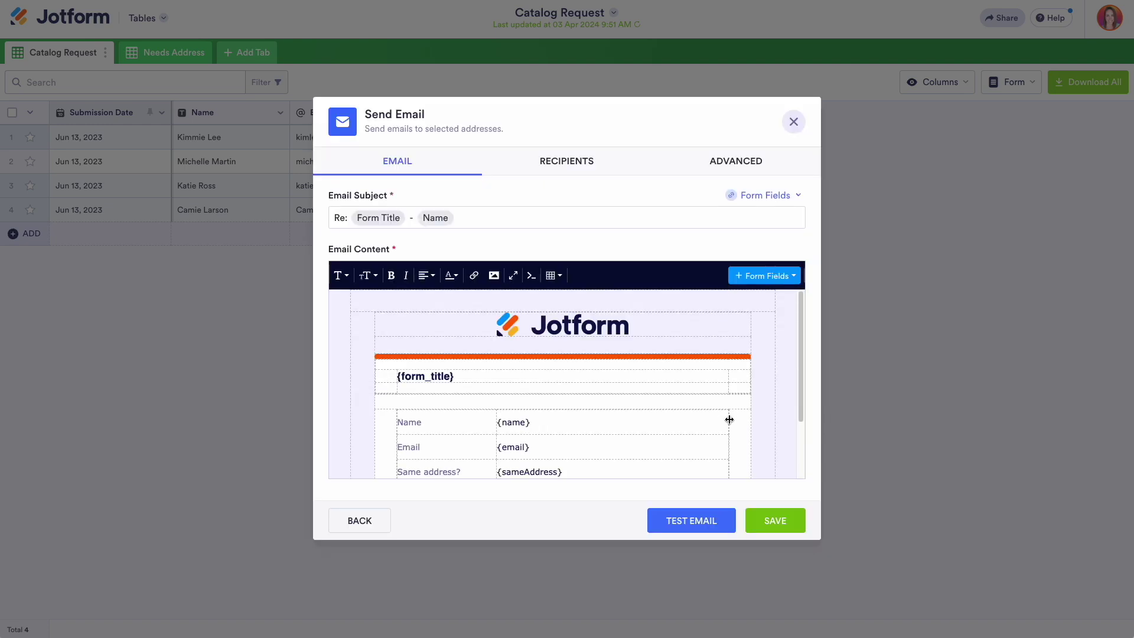
pyautogui.scroll(-3, 729, 417)
pyautogui.scroll(4, 729, 417)
pyautogui.click(753, 171)
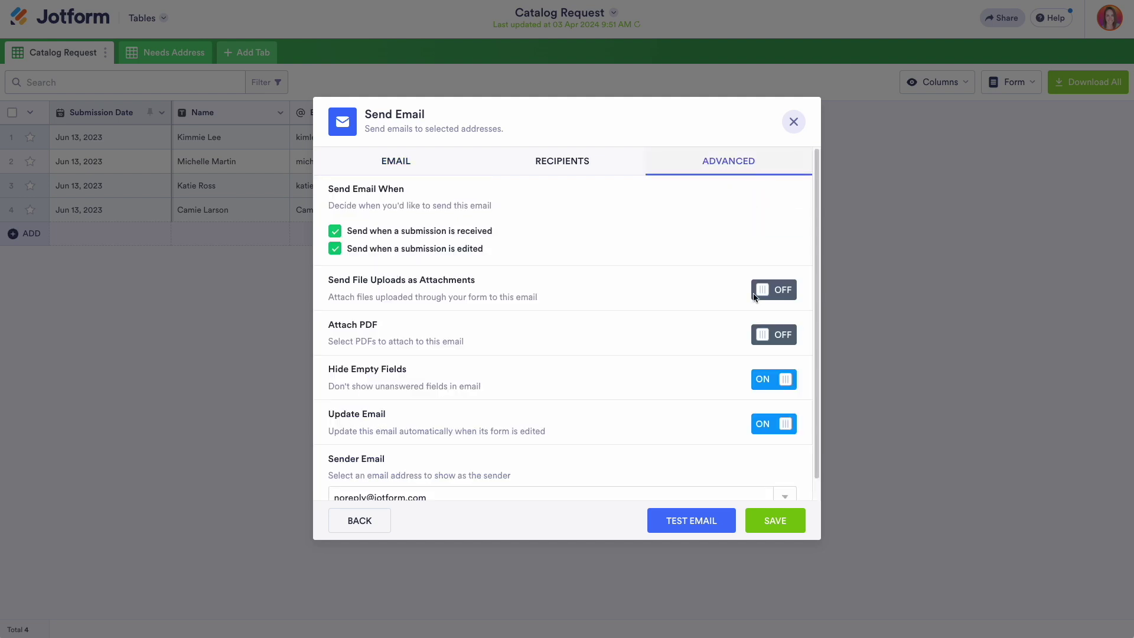
pyautogui.click(776, 518)
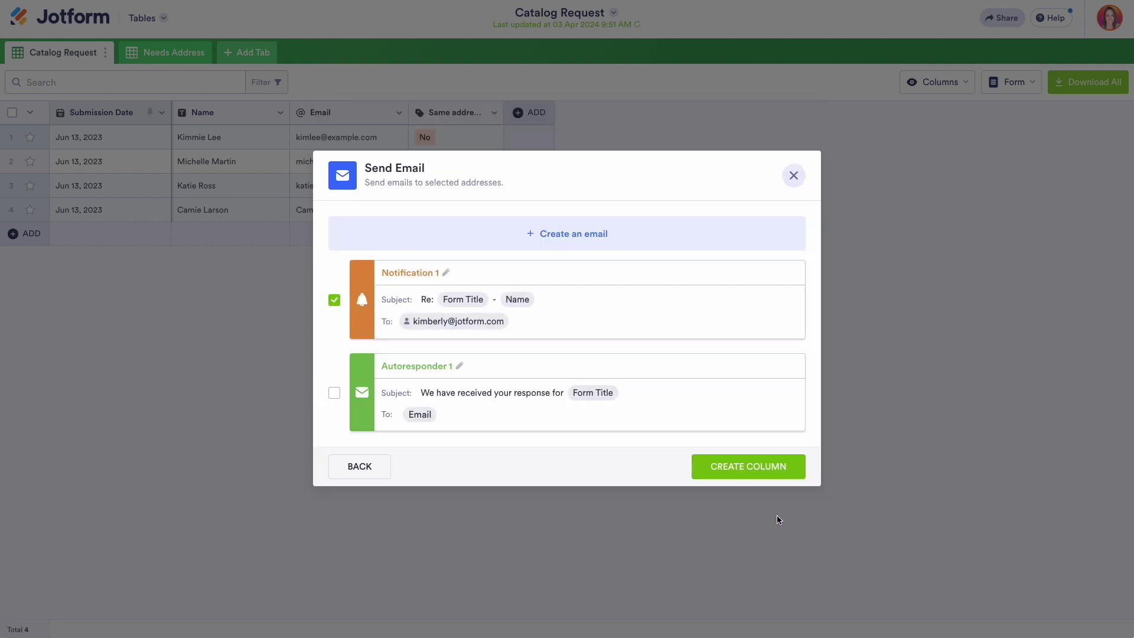
# Create the Send Email column and make its buttons green.
pyautogui.click(771, 468)
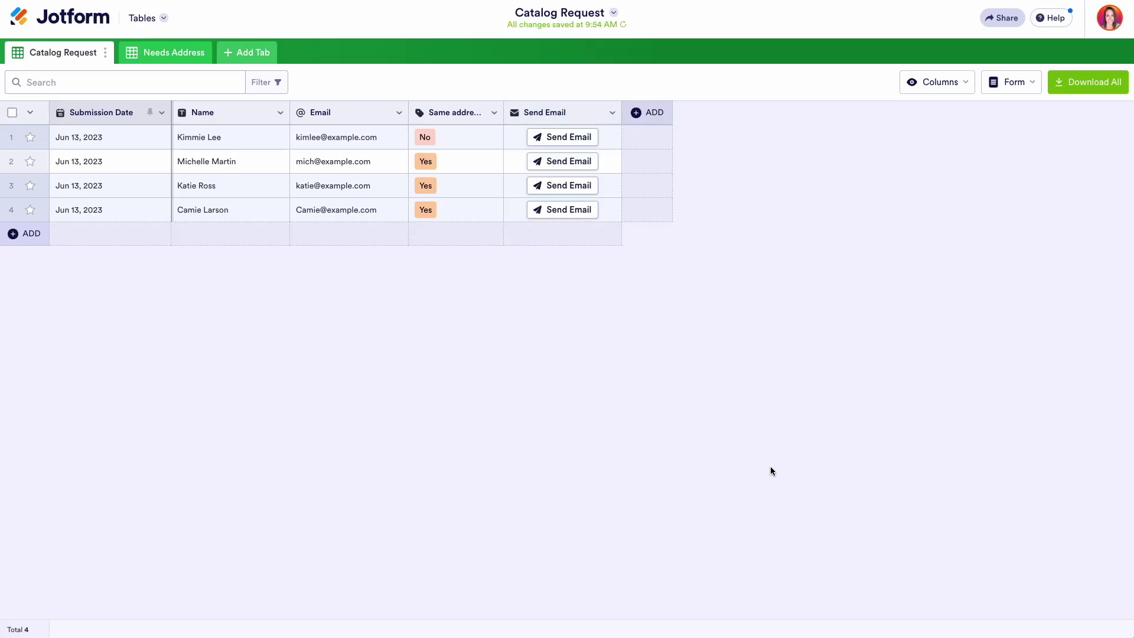
pyautogui.click(612, 113)
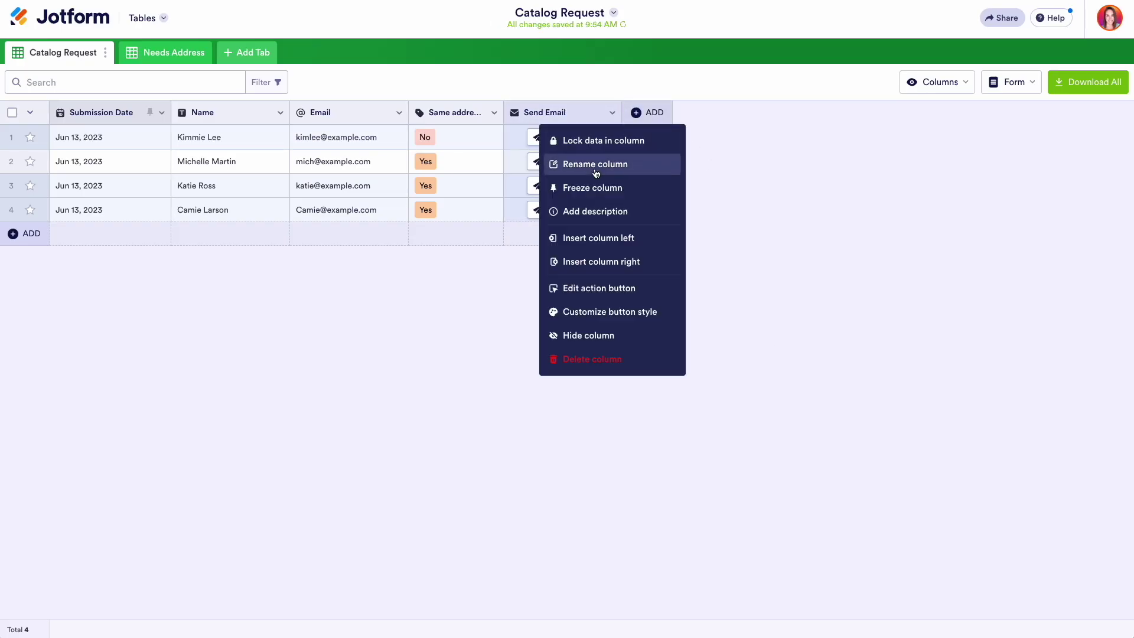
pyautogui.click(593, 311)
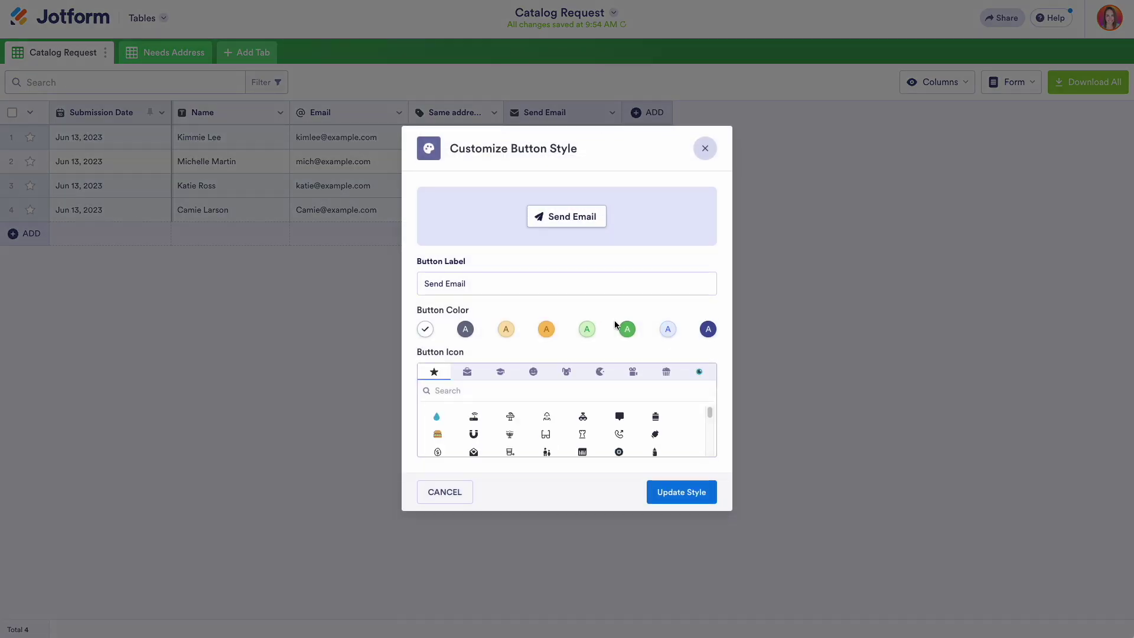
pyautogui.click(627, 329)
pyautogui.click(679, 493)
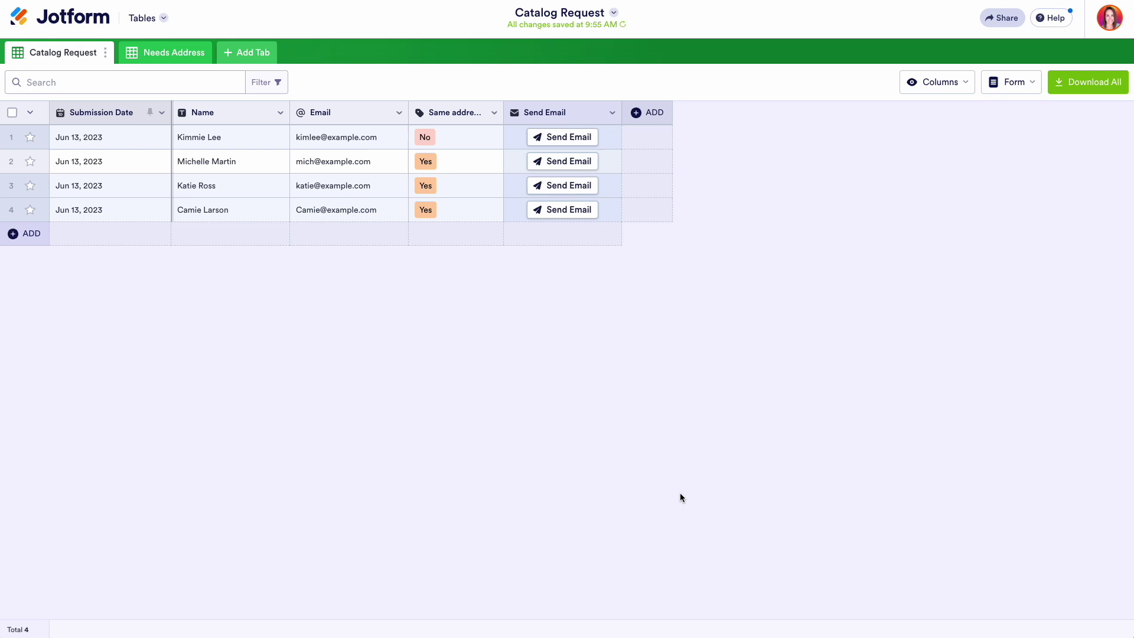
# Add a Send Data to Other Apps column using the Send Files integration and send row 1.
pyautogui.click(654, 115)
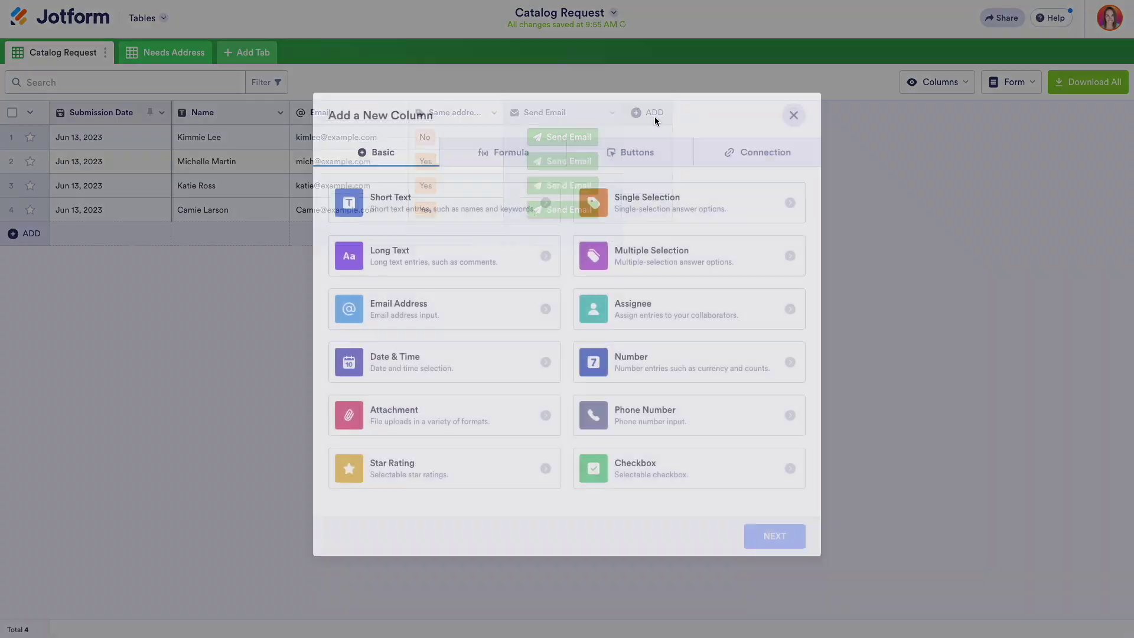
pyautogui.click(637, 148)
pyautogui.click(677, 214)
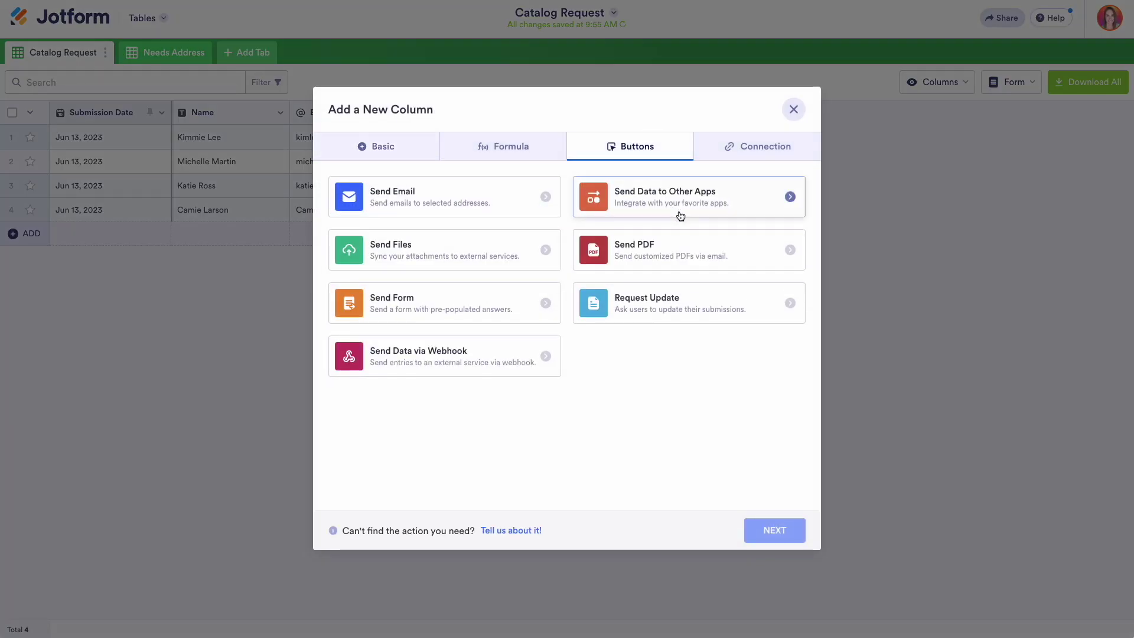
pyautogui.click(767, 528)
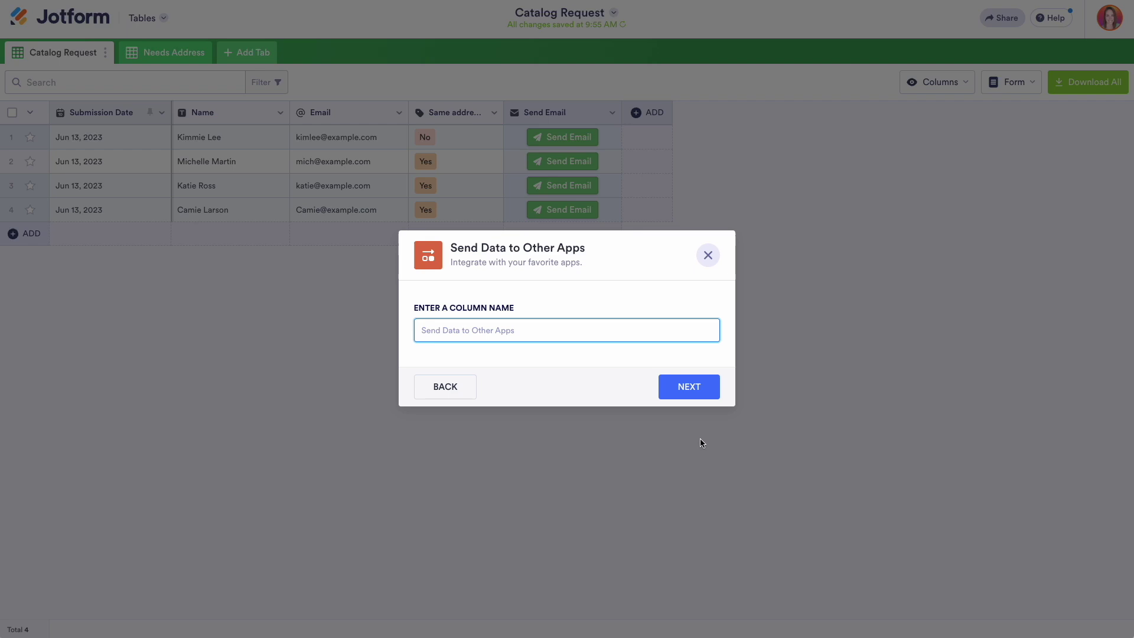
pyautogui.click(685, 387)
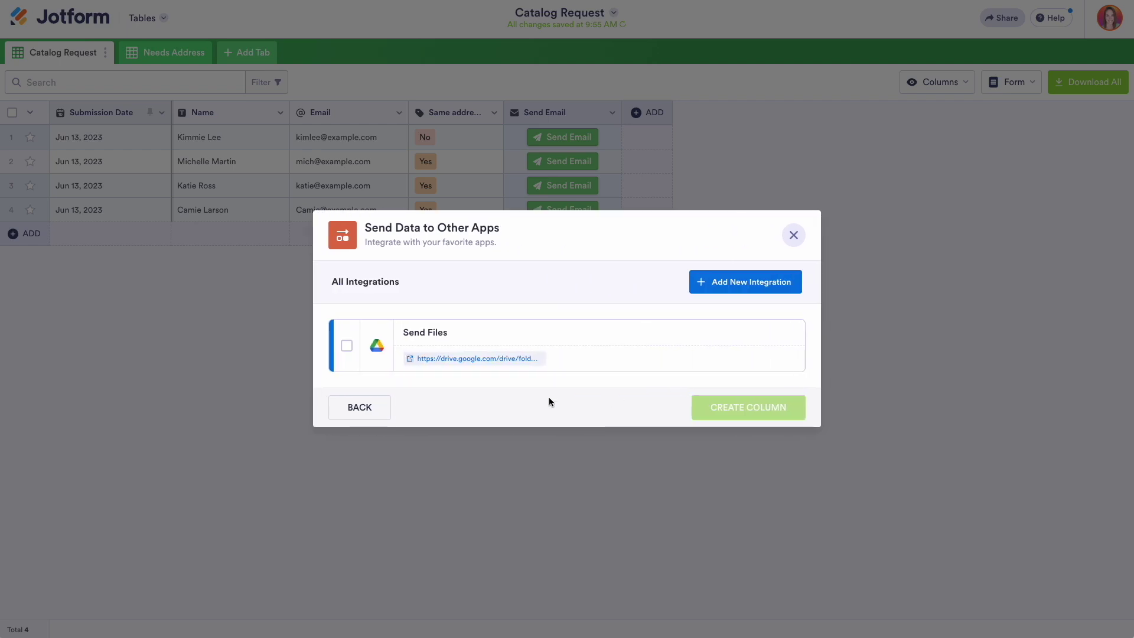
pyautogui.click(347, 347)
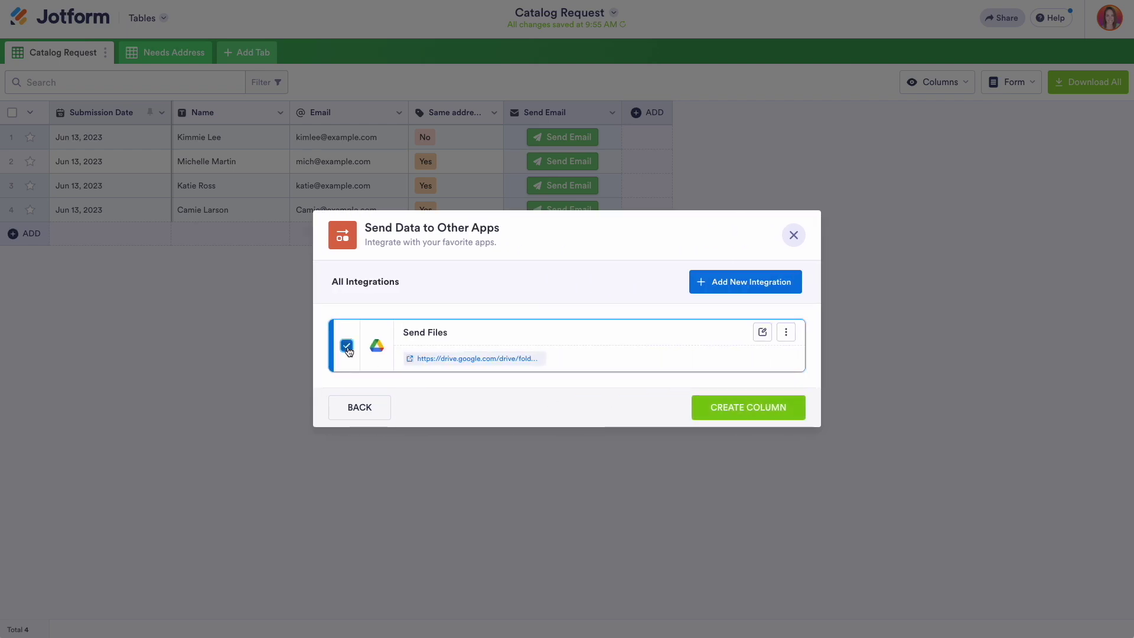
pyautogui.click(742, 407)
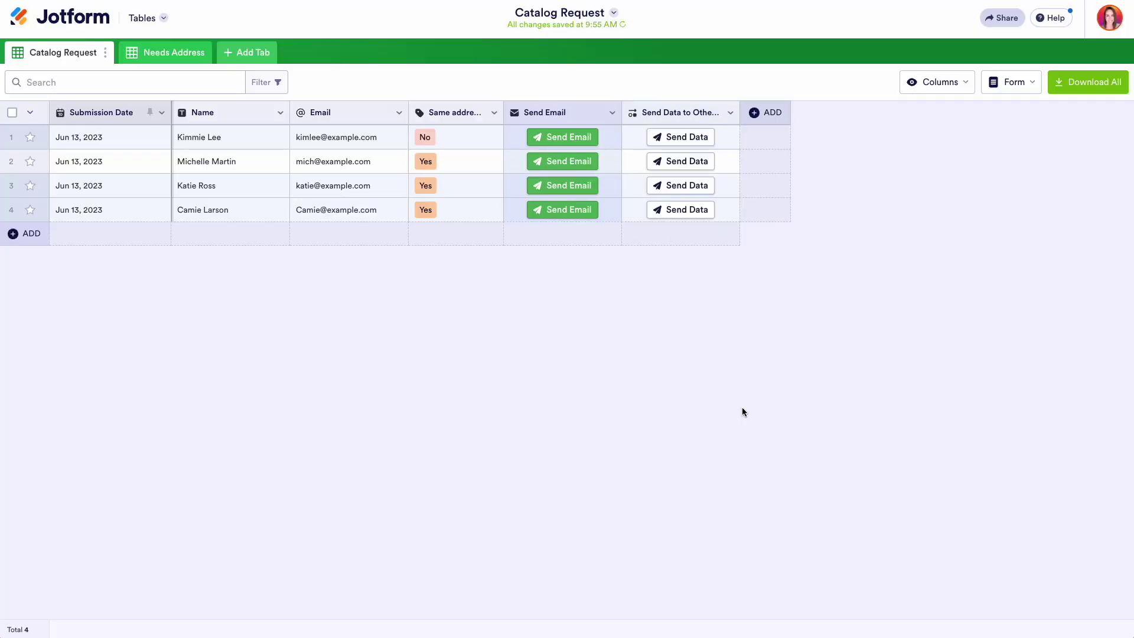
pyautogui.click(687, 137)
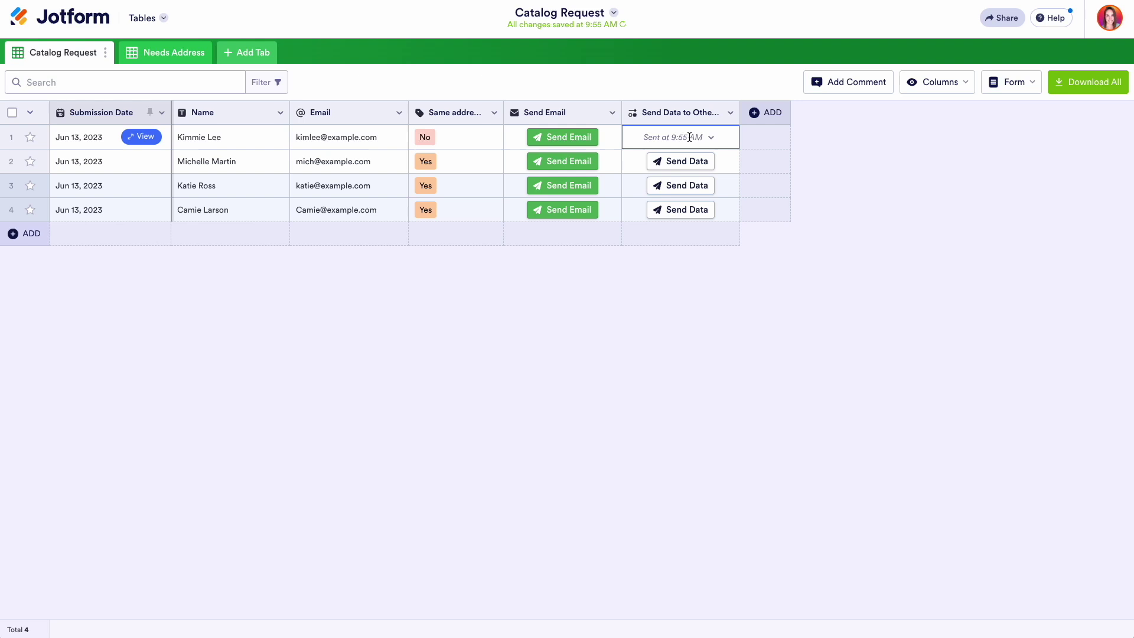
# Add a Send Files column linked to Google Drive and send row 1's files.
pyautogui.click(780, 116)
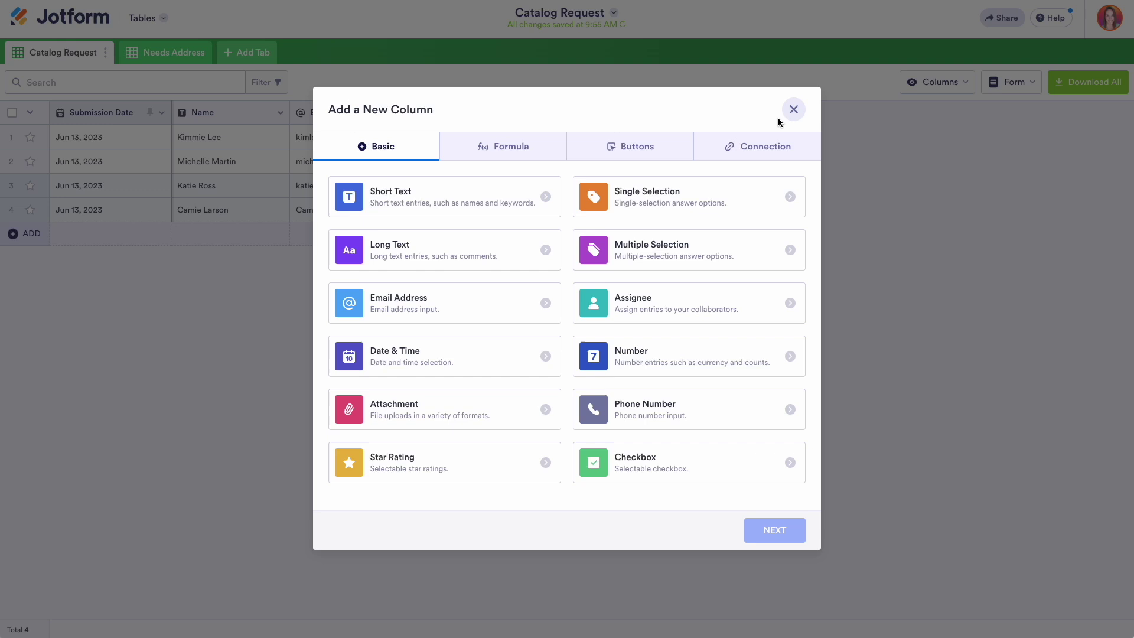
pyautogui.click(623, 142)
pyautogui.click(454, 254)
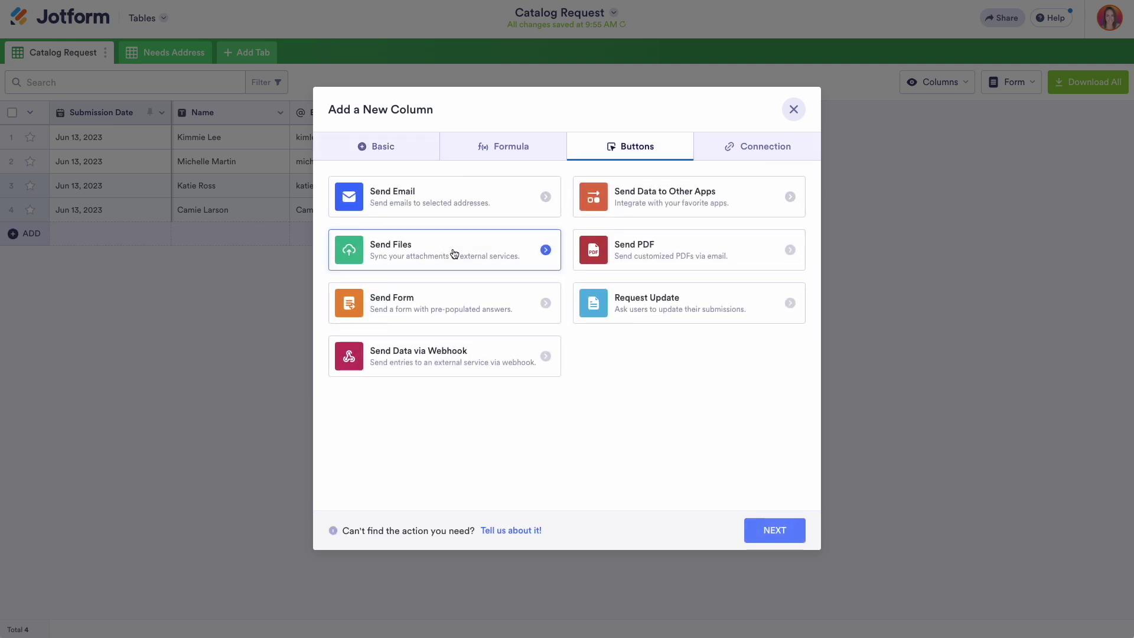
pyautogui.click(764, 531)
pyautogui.click(697, 390)
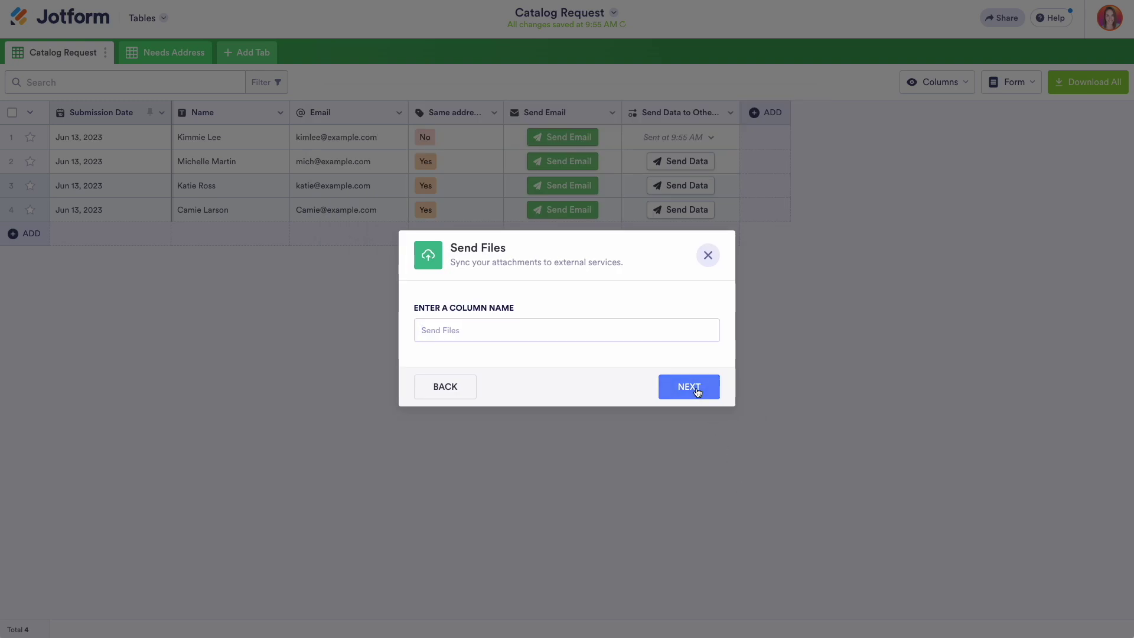
pyautogui.click(347, 345)
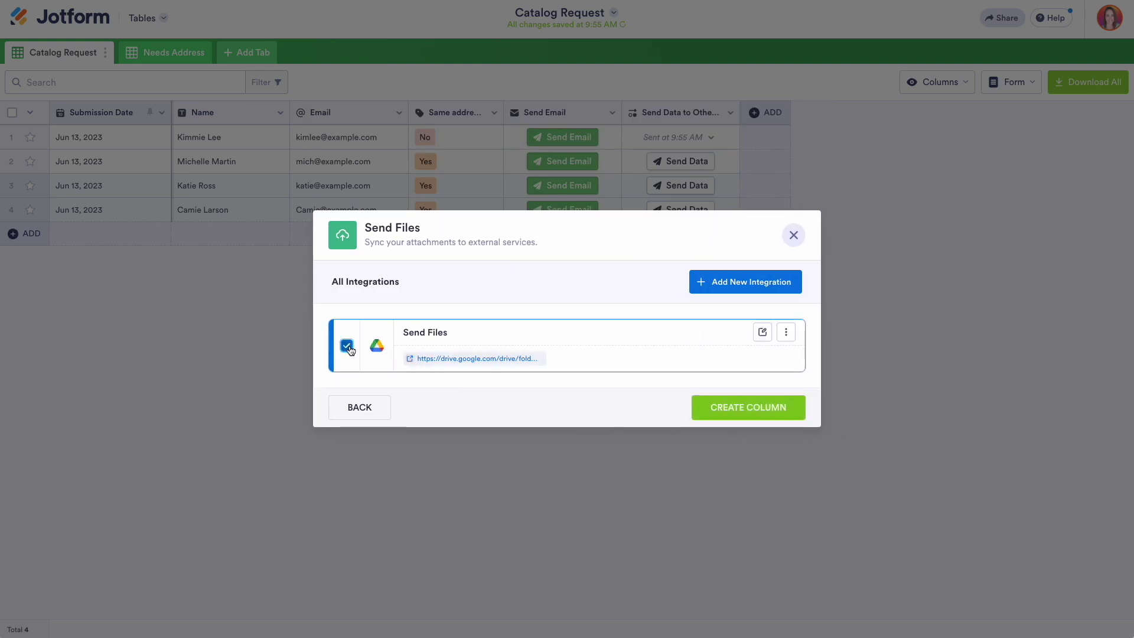
pyautogui.click(724, 412)
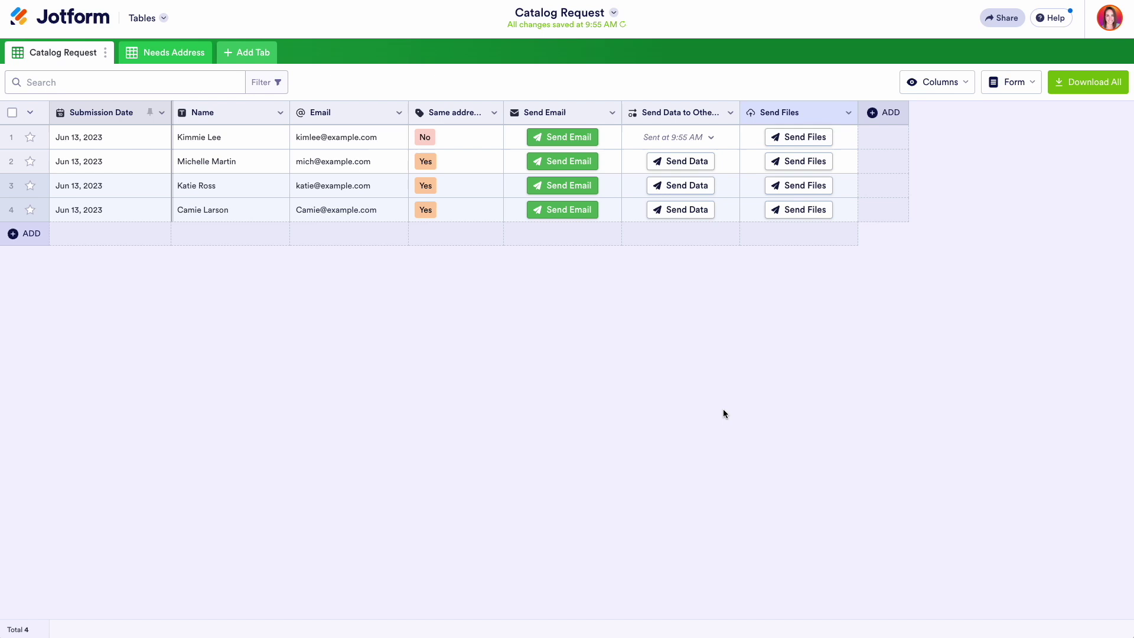
pyautogui.click(807, 138)
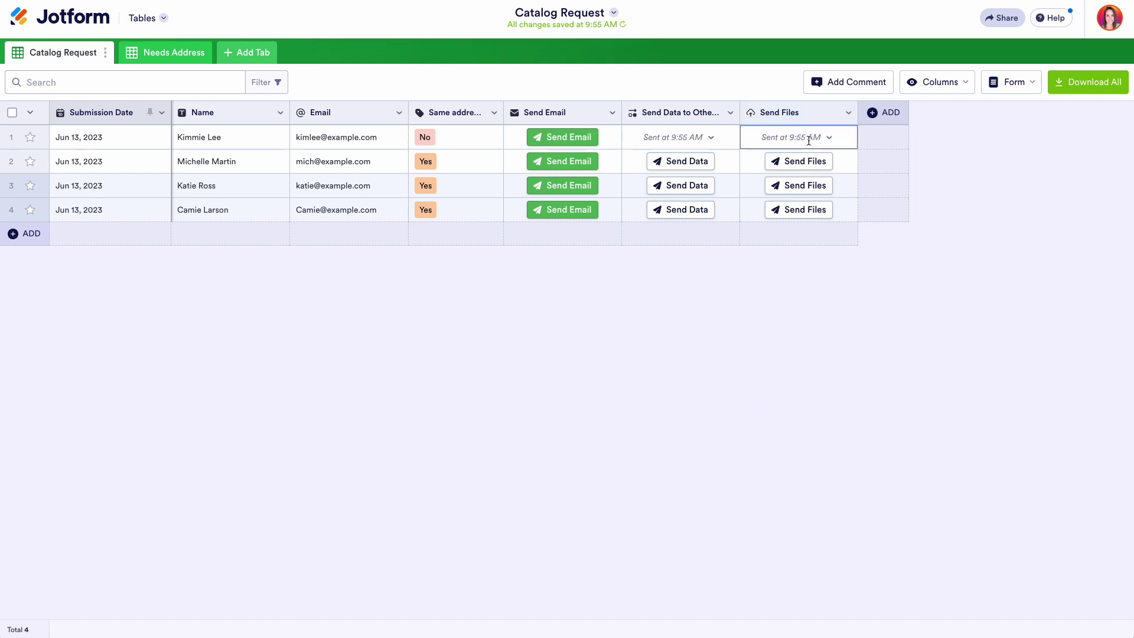
# Start a Send Form column with the default name that sends the prefilled Sell My House form.
pyautogui.click(890, 113)
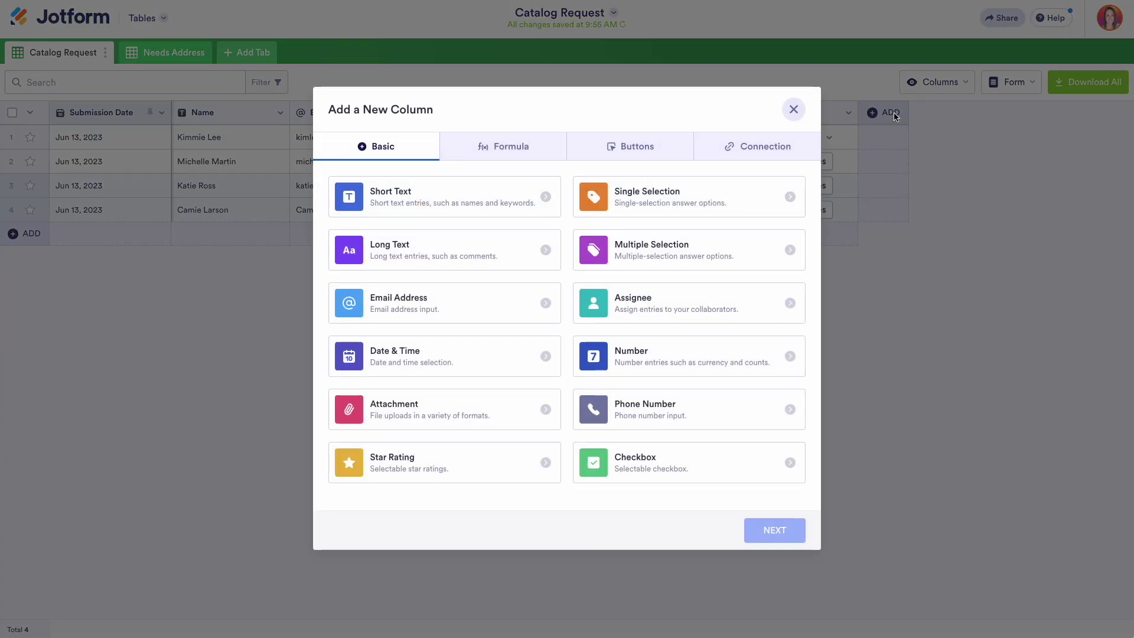
pyautogui.click(655, 148)
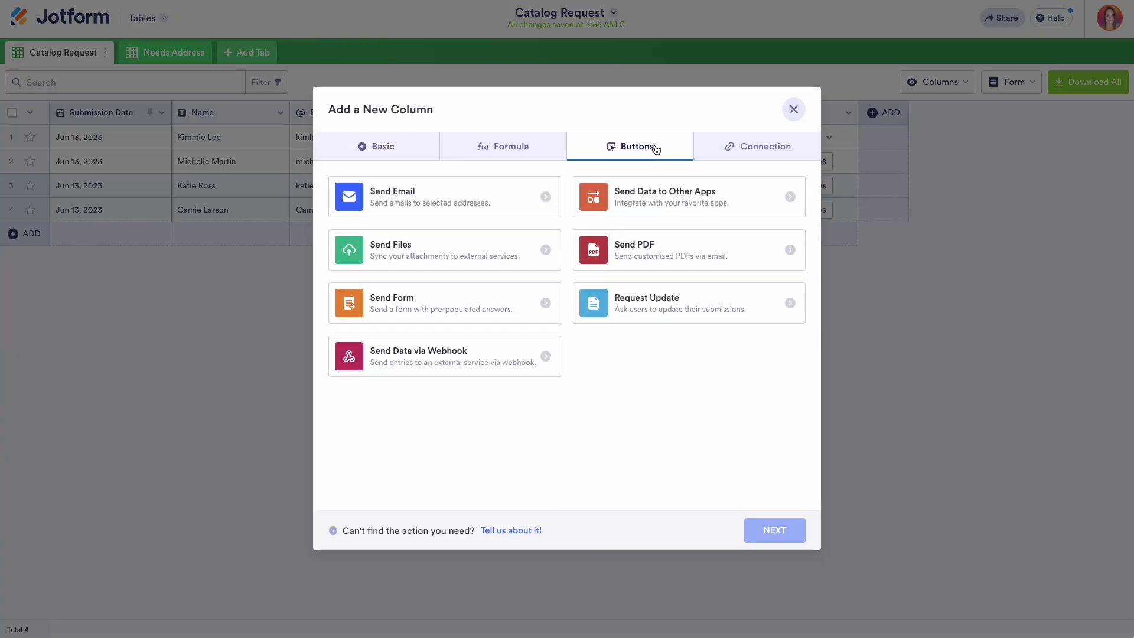
pyautogui.click(520, 307)
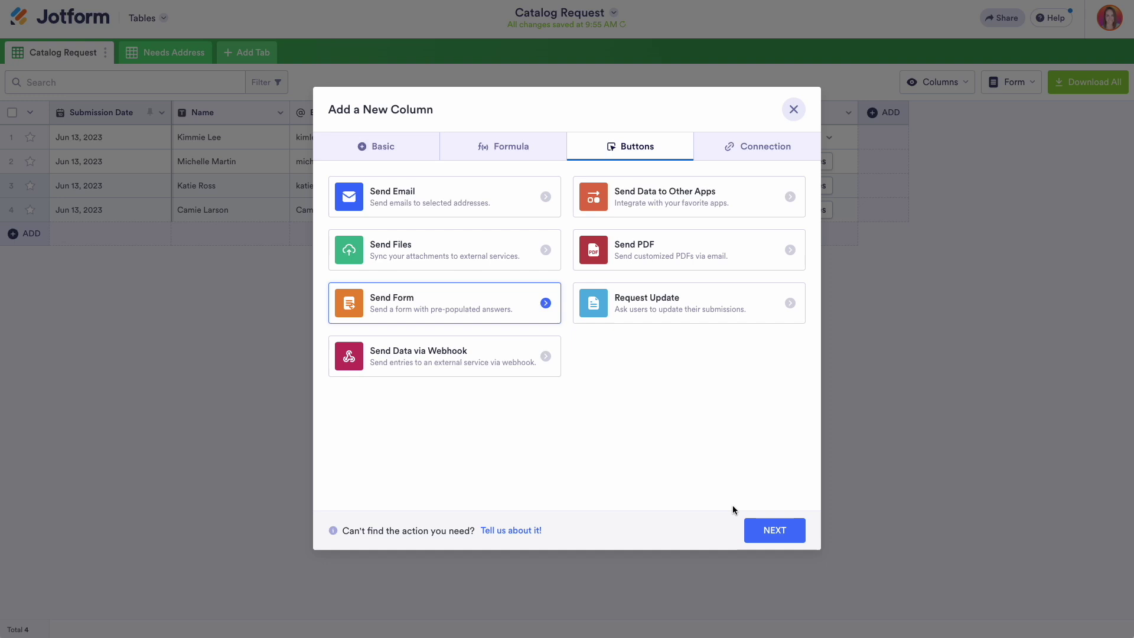
pyautogui.click(771, 531)
pyautogui.click(664, 388)
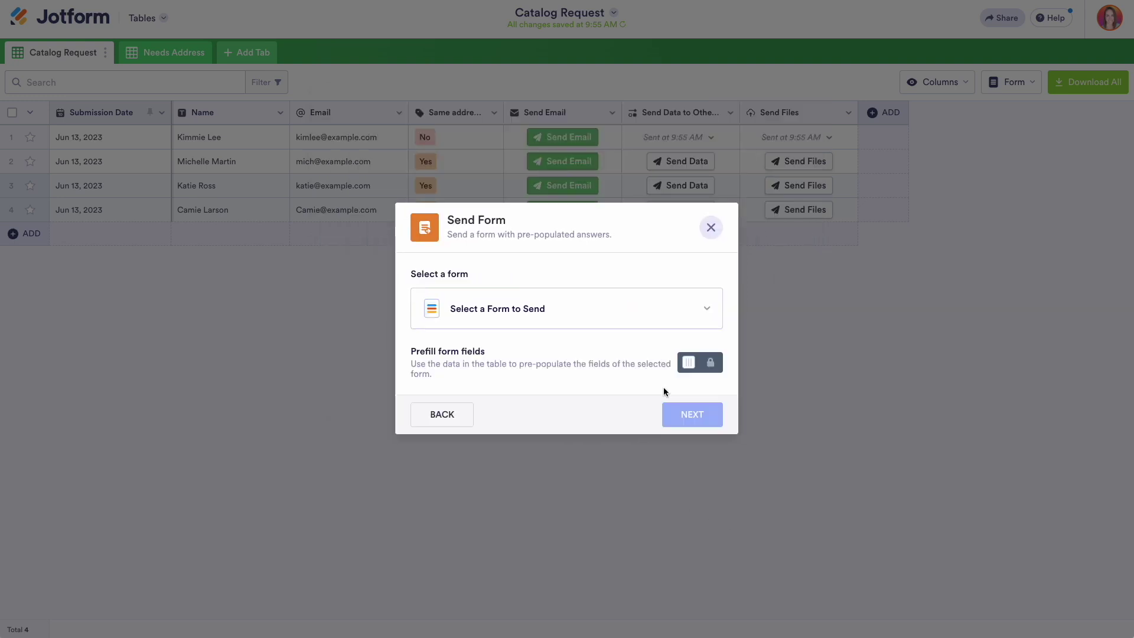
pyautogui.click(676, 316)
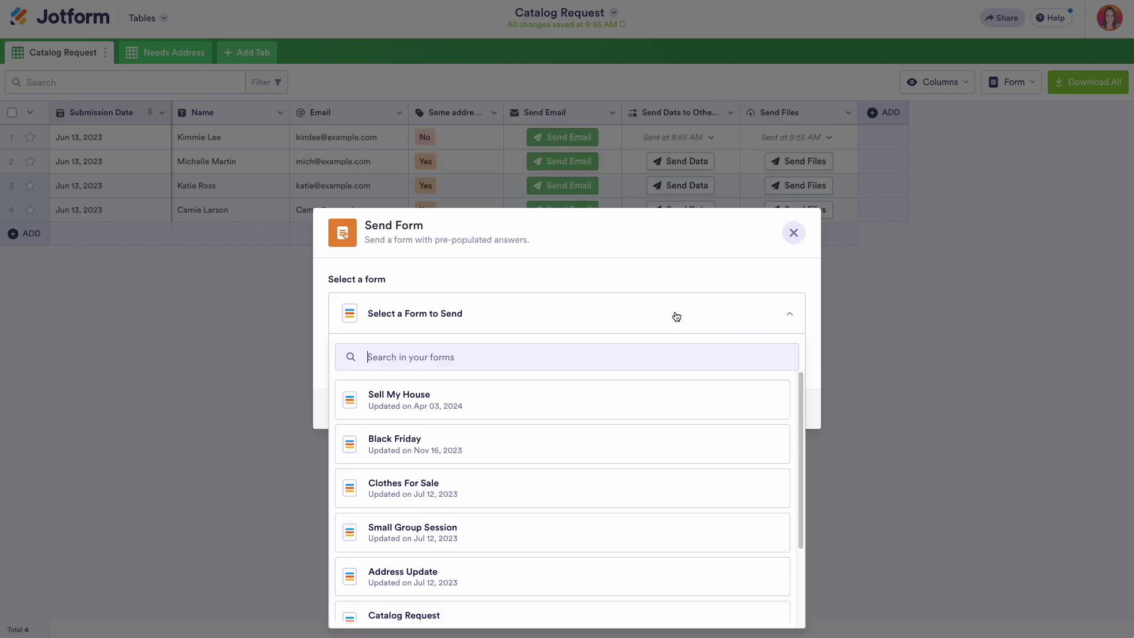
pyautogui.click(612, 391)
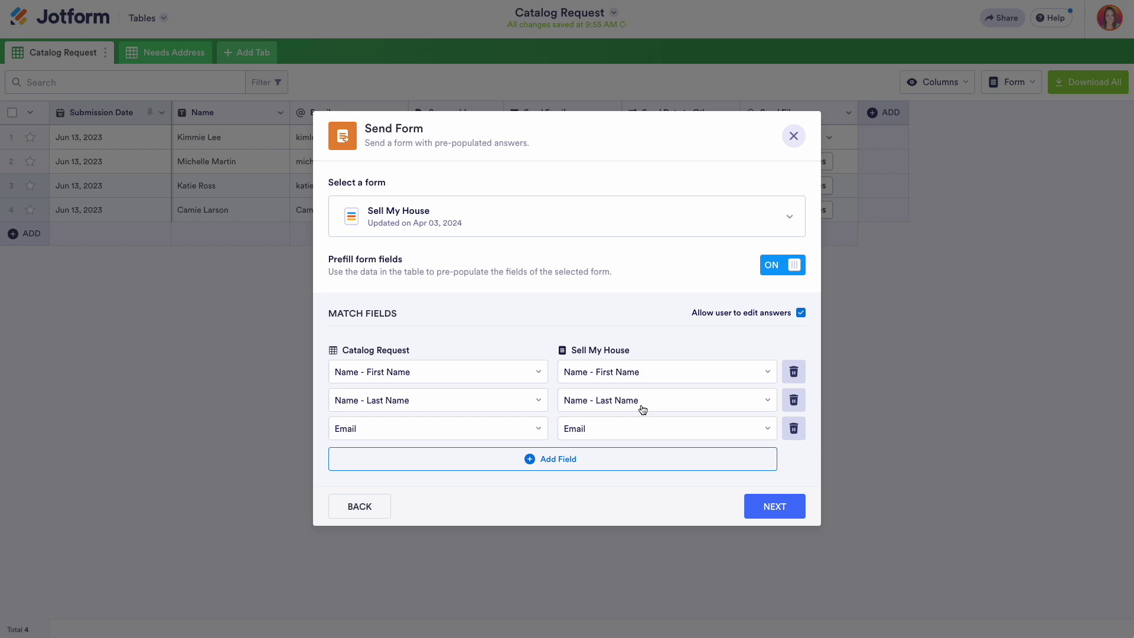
# Send the form to each row's Email, create the column and send it for row 1.
pyautogui.click(773, 508)
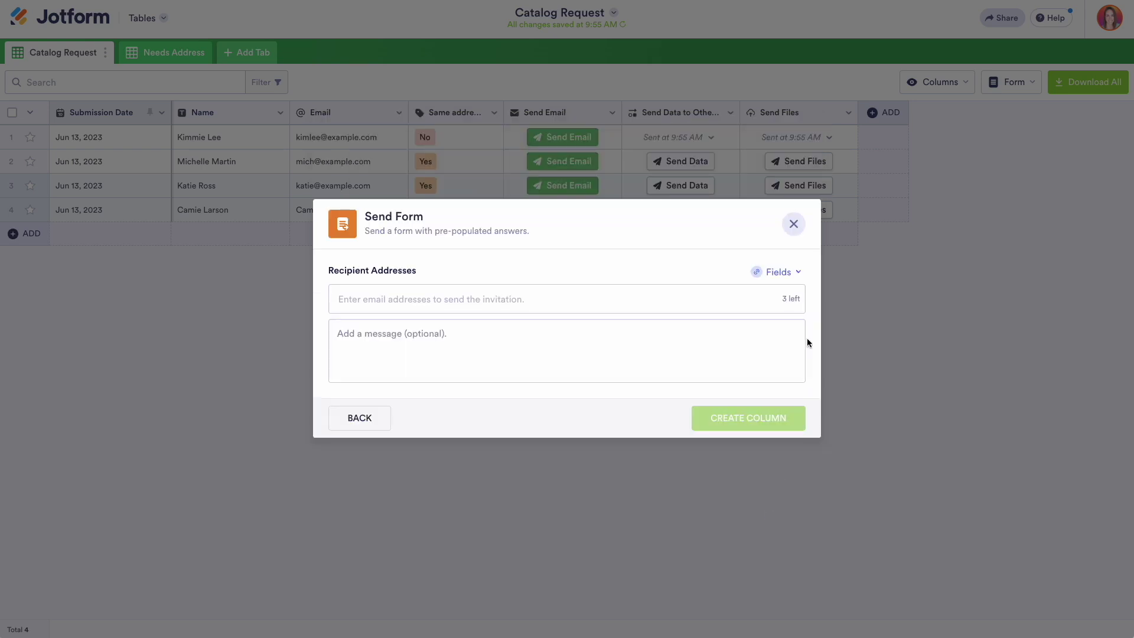
pyautogui.click(797, 273)
pyautogui.click(674, 323)
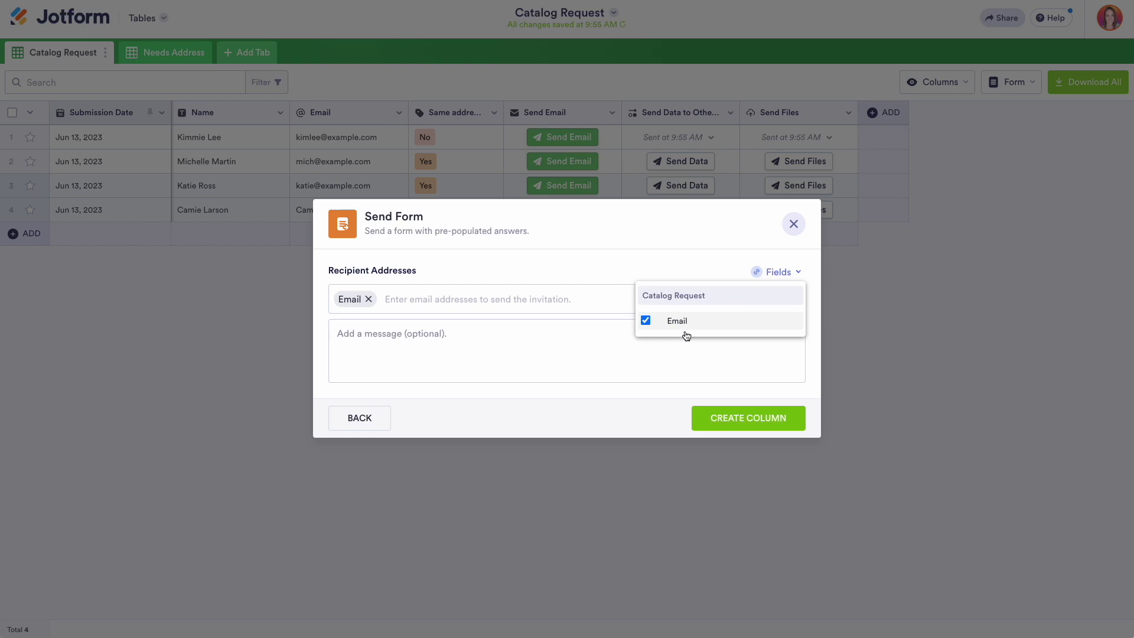
pyautogui.click(743, 420)
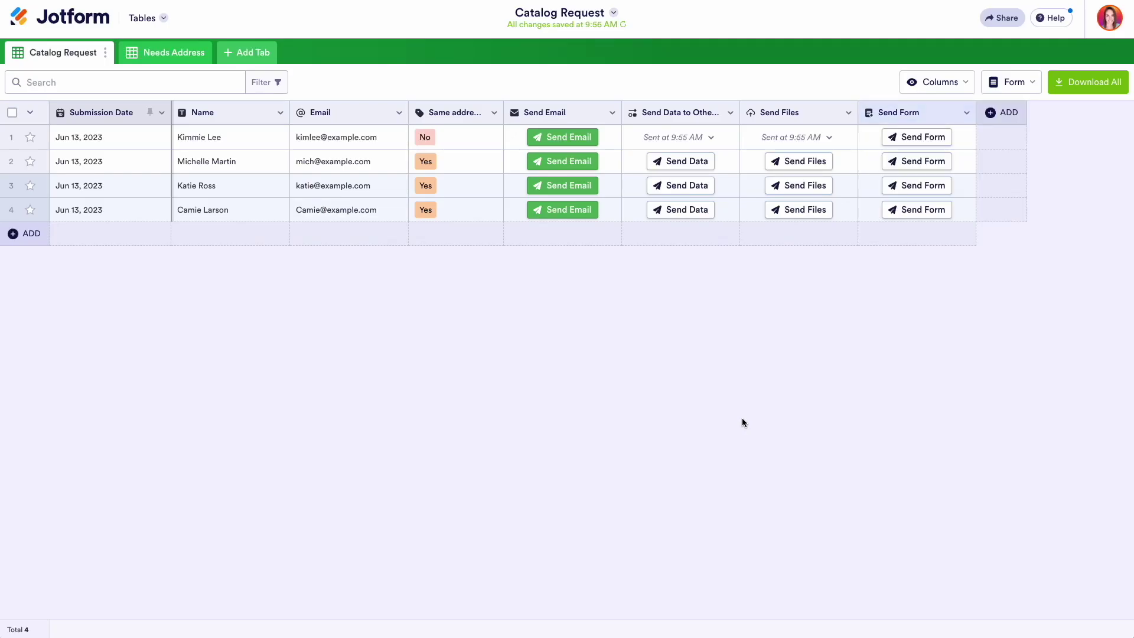
pyautogui.click(935, 140)
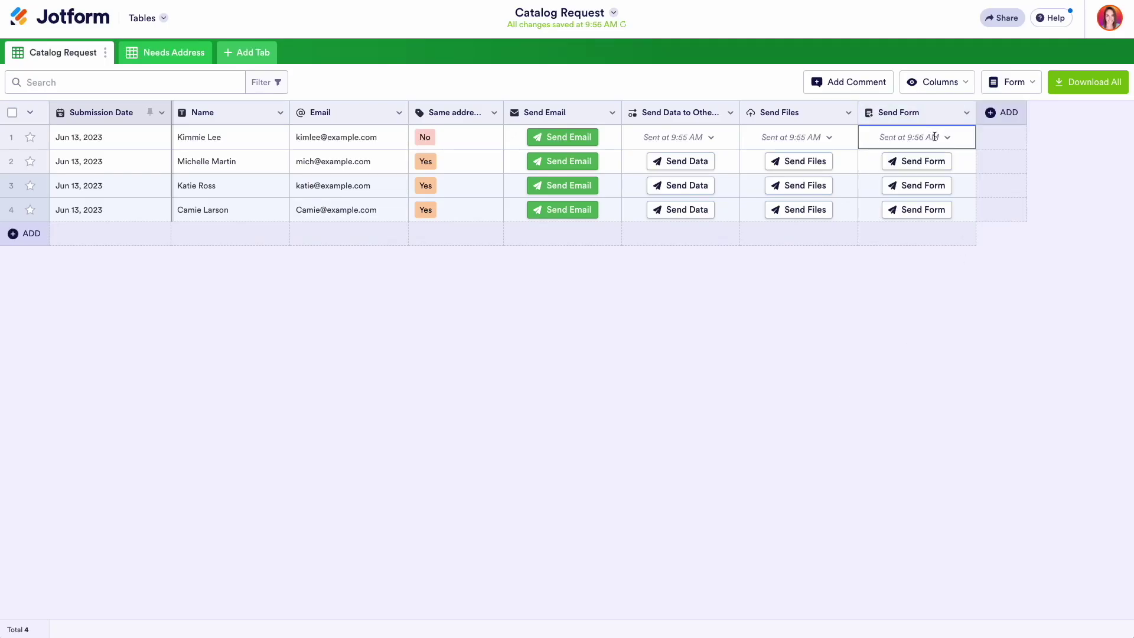
# Start a Request Update button column, keeping its default name.
pyautogui.click(991, 112)
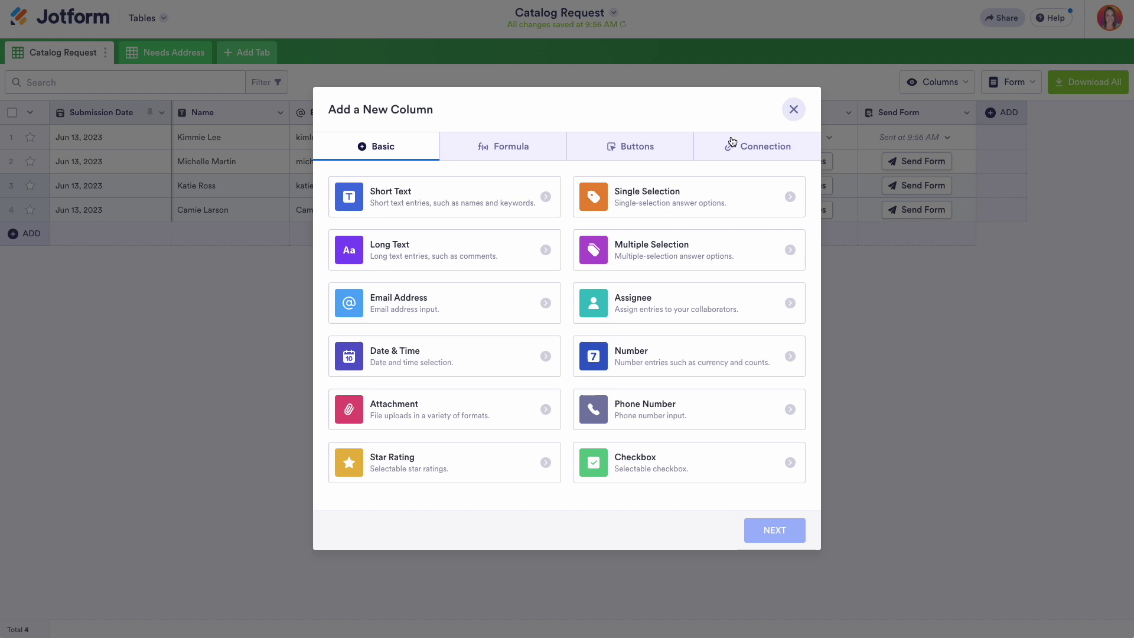
pyautogui.click(658, 154)
pyautogui.click(666, 299)
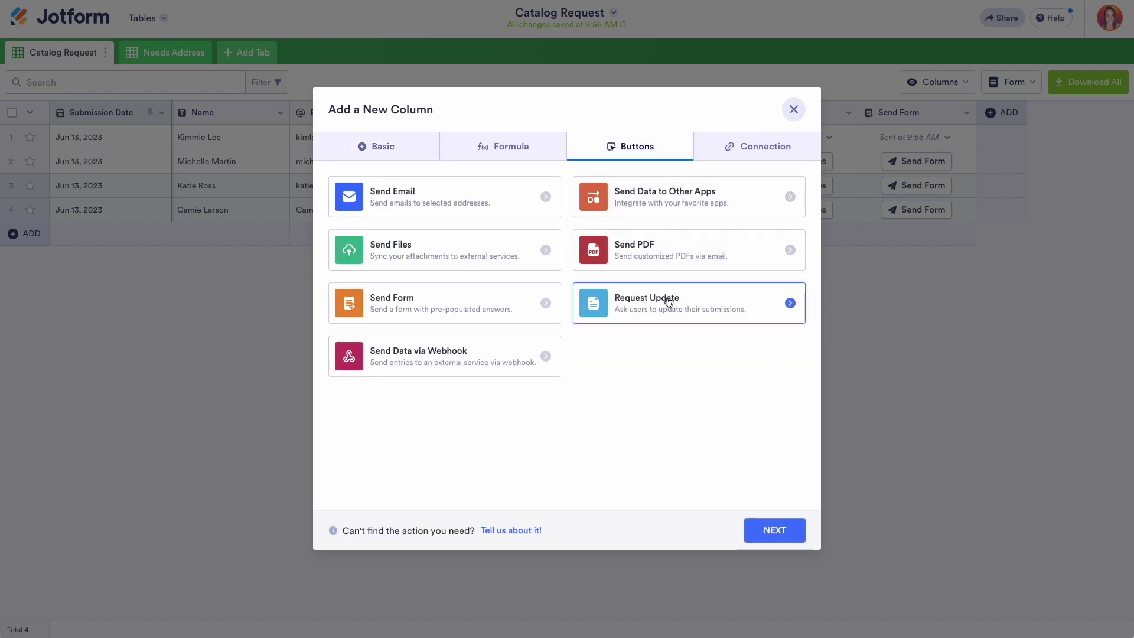
pyautogui.click(775, 531)
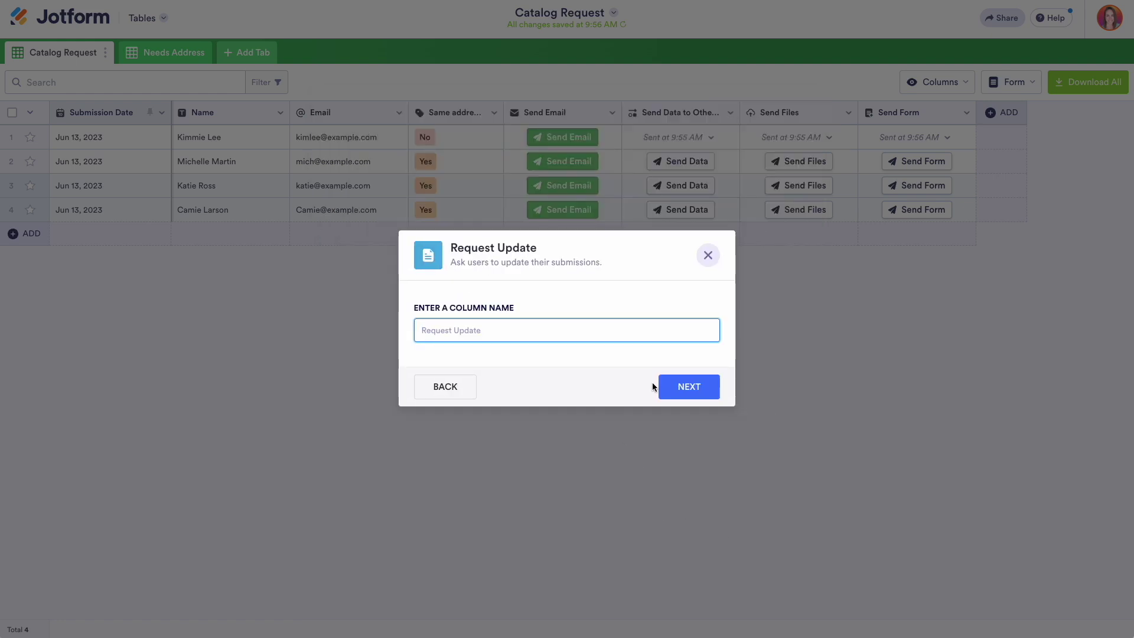
pyautogui.click(678, 382)
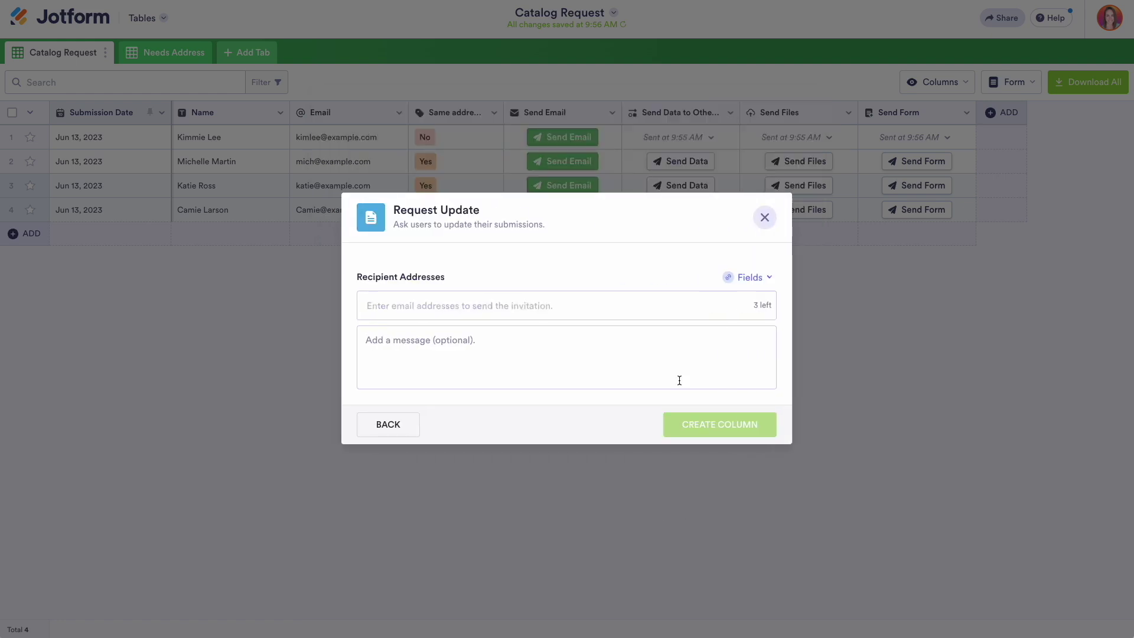
# Address update requests to each row's Email, create the column and send row 1's request.
pyautogui.click(775, 282)
pyautogui.click(676, 326)
pyautogui.click(746, 425)
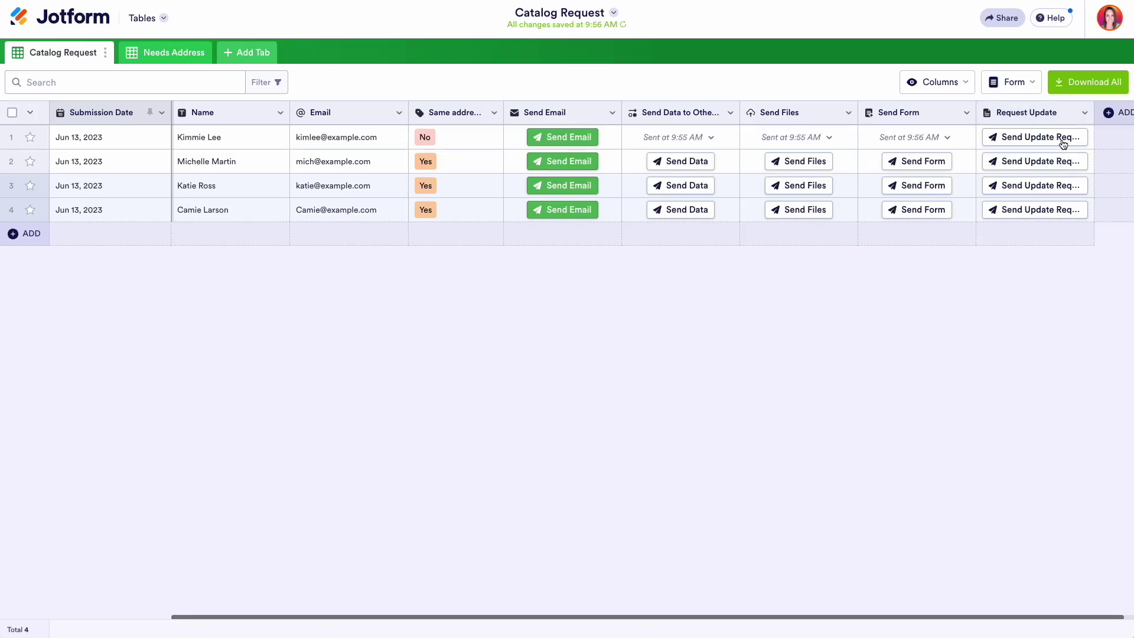
pyautogui.click(1061, 140)
pyautogui.moveTo(993, 616); pyautogui.dragTo(1059, 615)
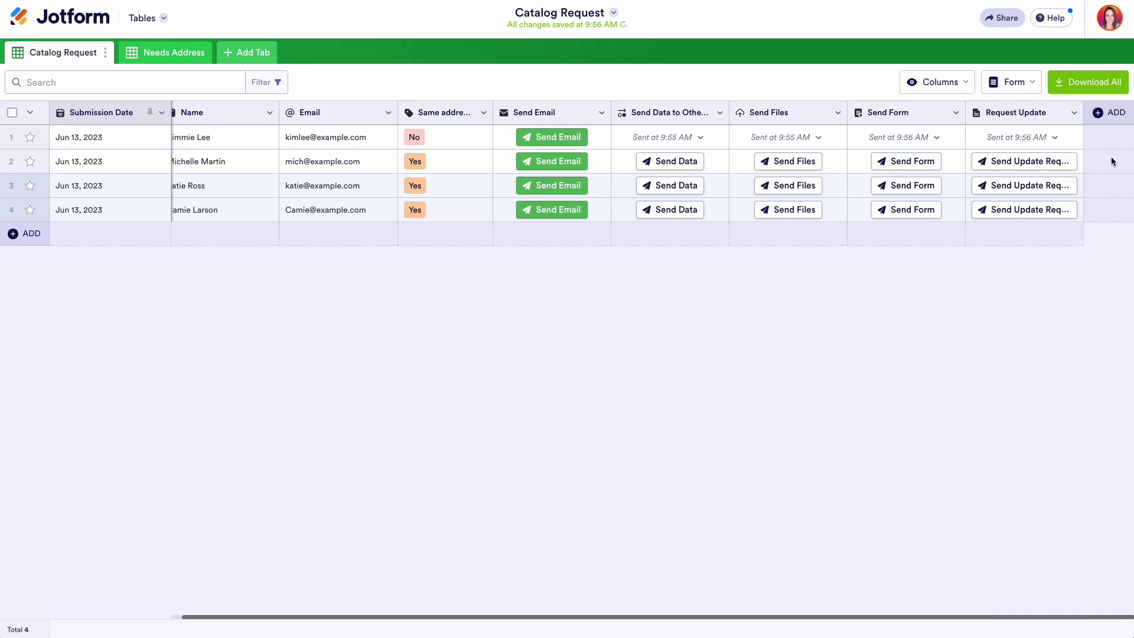
# Start a Send PDF button column with the default name and Default Document.
pyautogui.click(1111, 114)
pyautogui.click(643, 146)
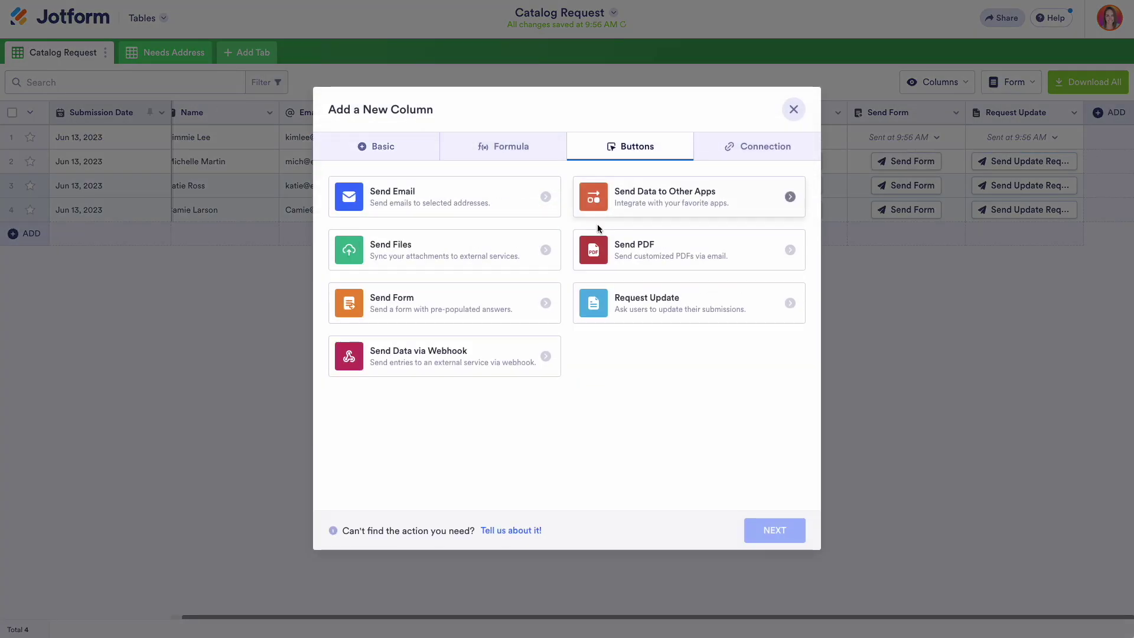
pyautogui.click(650, 251)
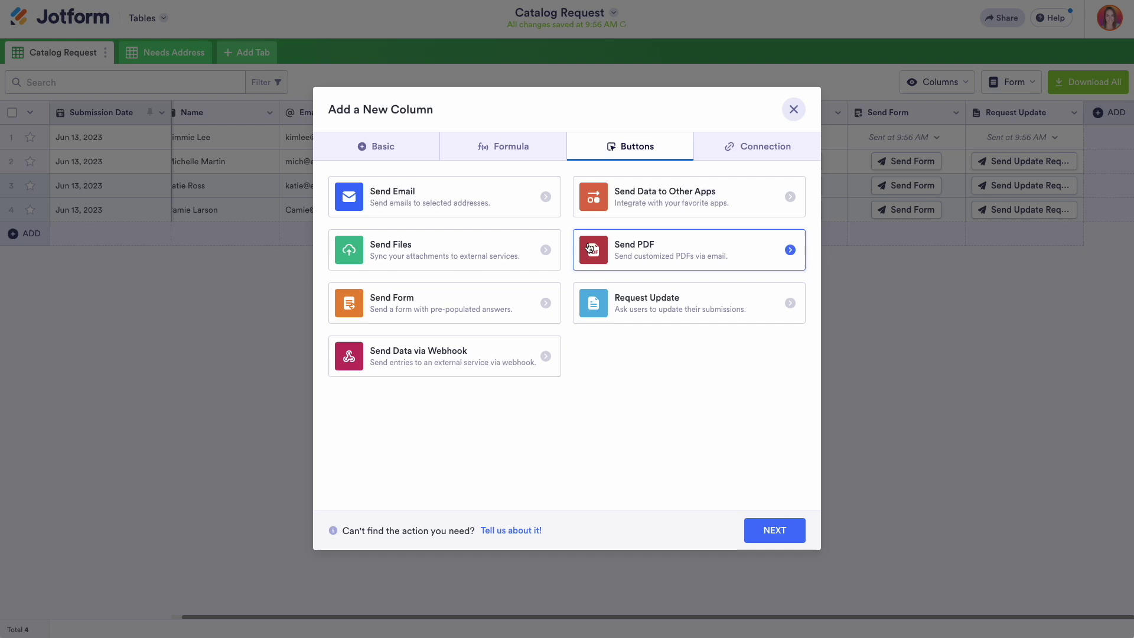
pyautogui.click(789, 529)
pyautogui.click(689, 387)
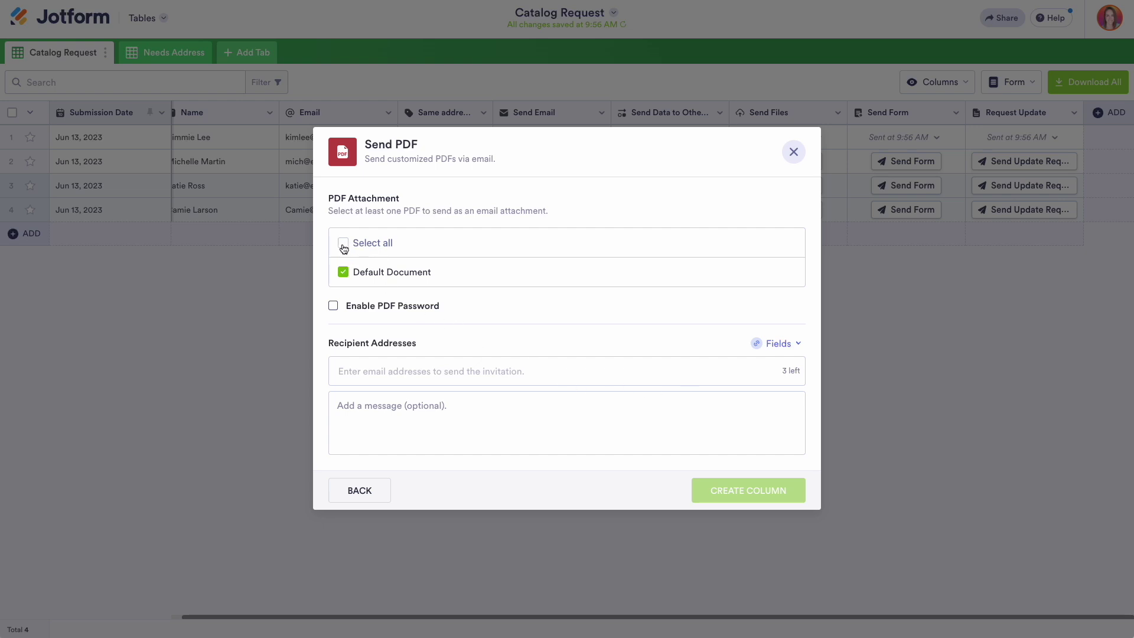
# Email the PDF to each row's Email, create the column and send it for row 1.
pyautogui.click(784, 347)
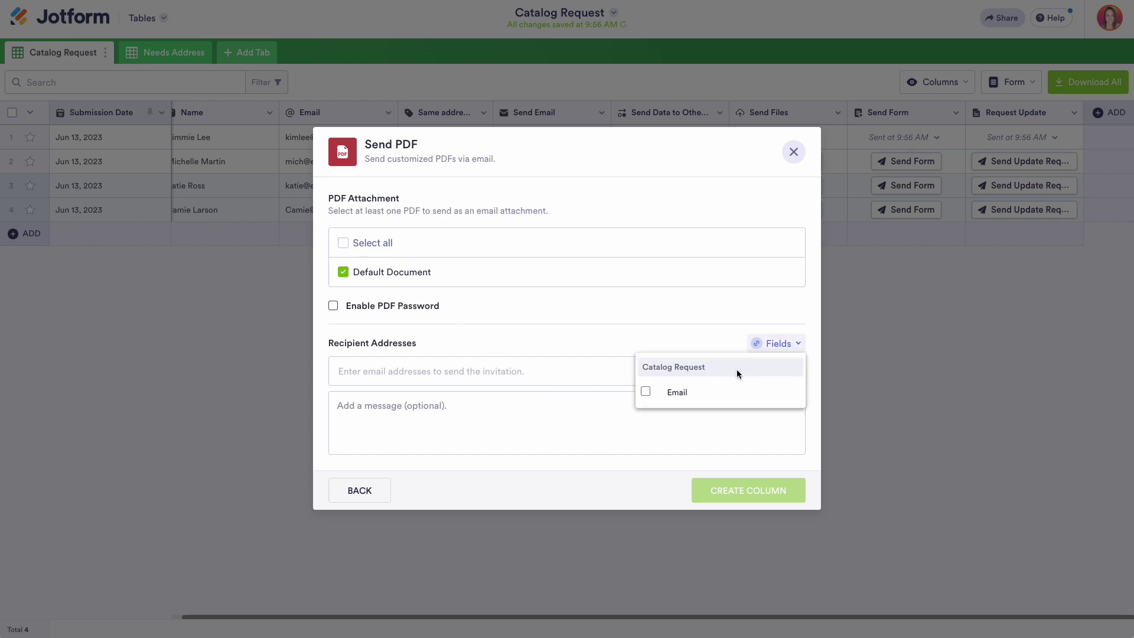
pyautogui.click(645, 391)
pyautogui.click(768, 502)
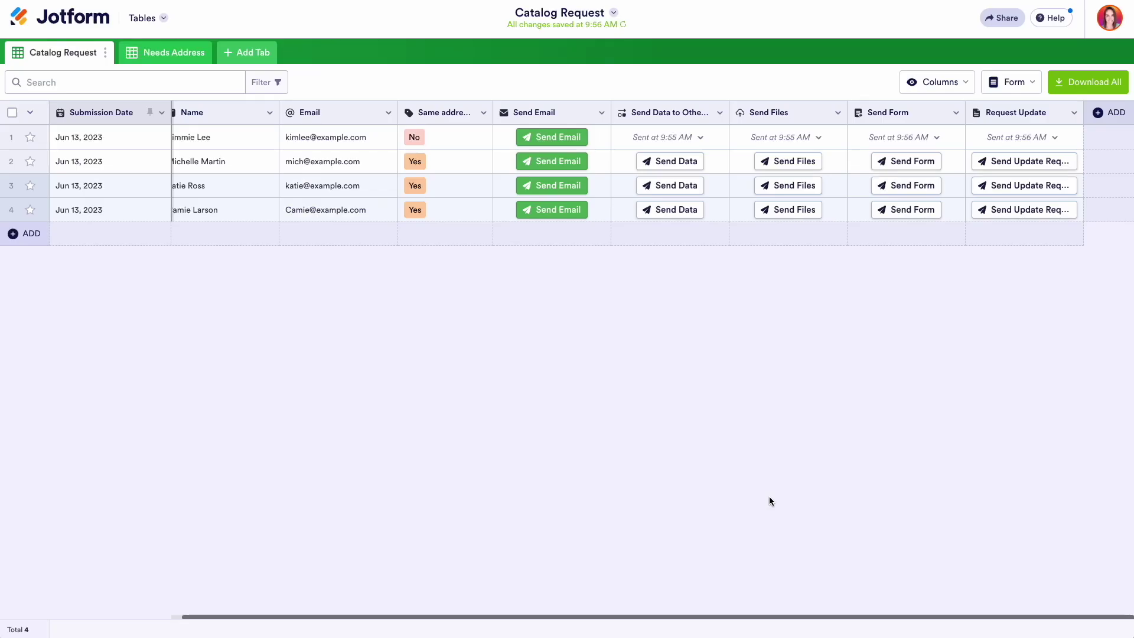
pyautogui.click(1031, 139)
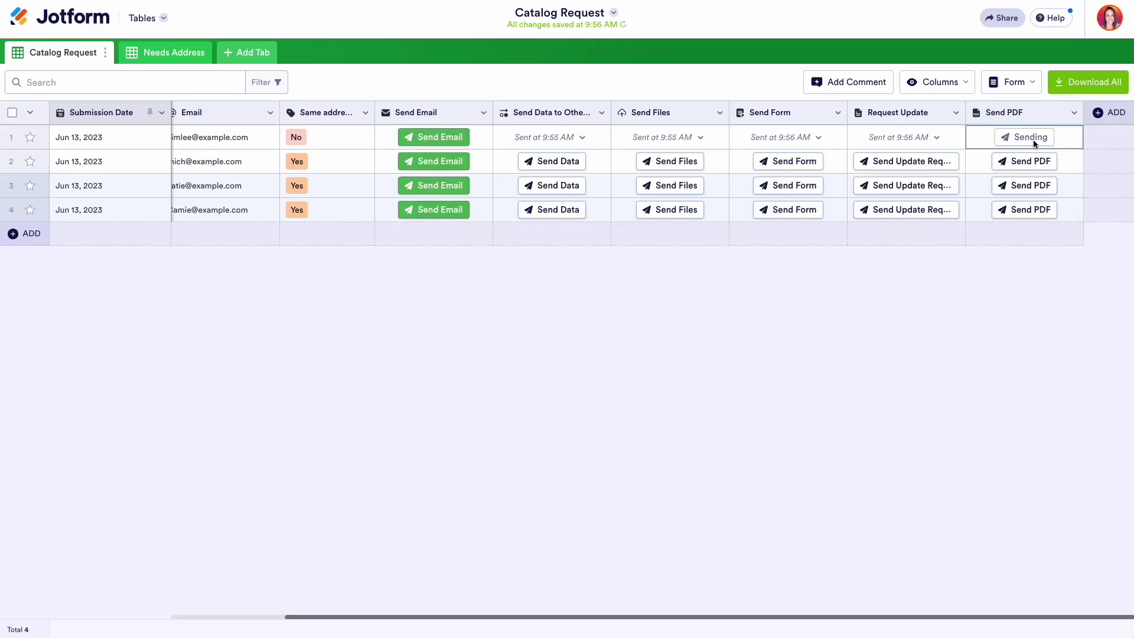
pyautogui.click(1104, 112)
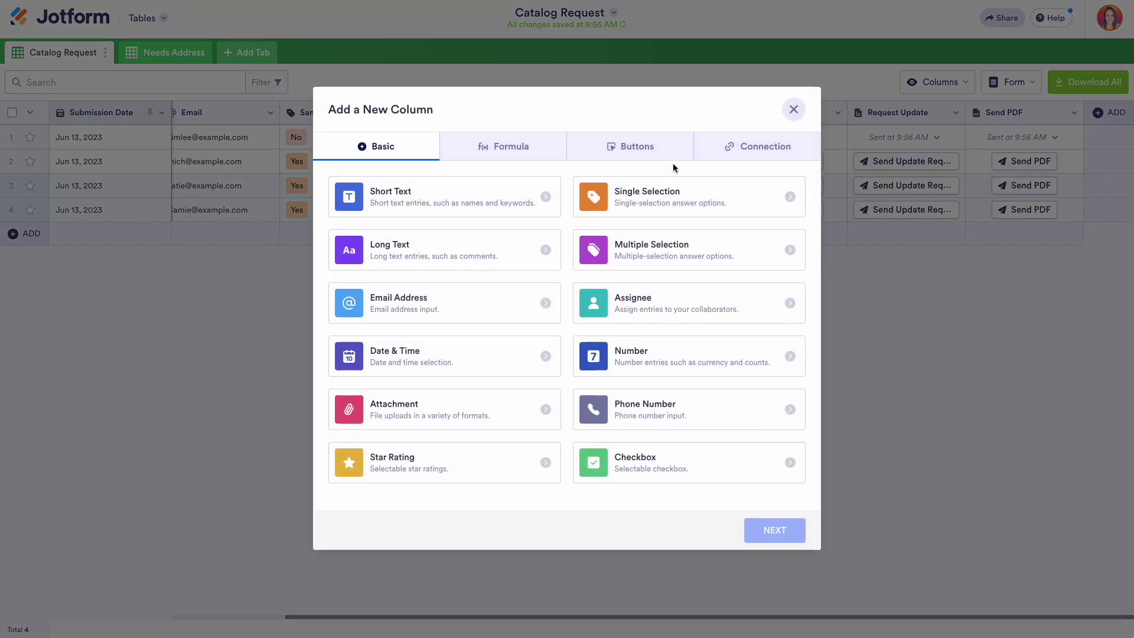
# Go through the Send Data via Webhook column setup, then close it without adding the column.
pyautogui.click(640, 152)
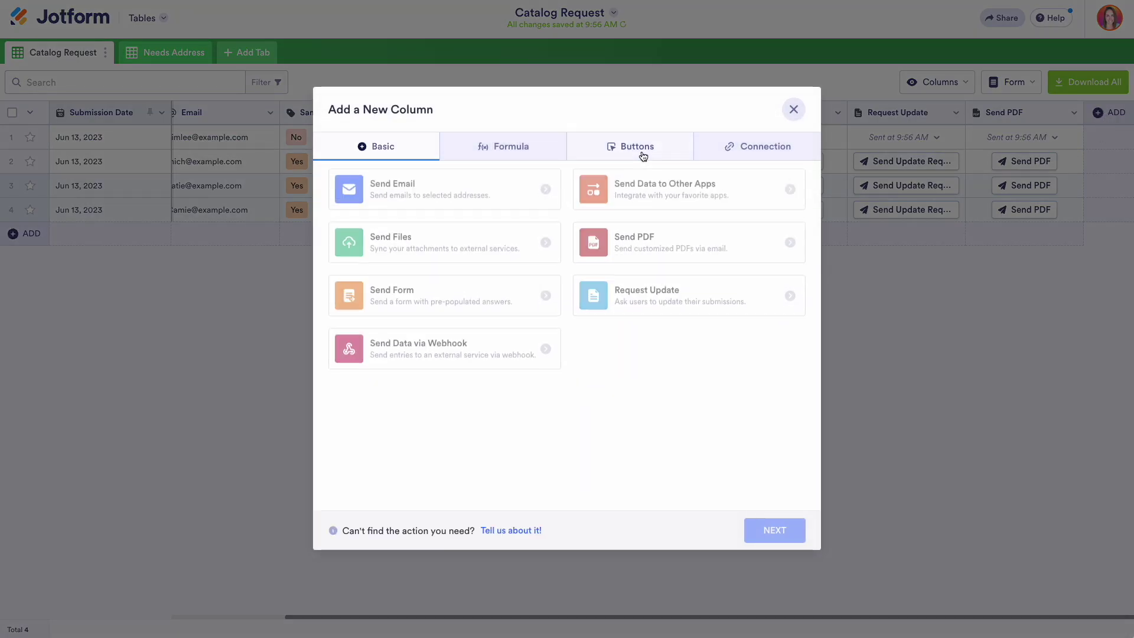
pyautogui.click(407, 354)
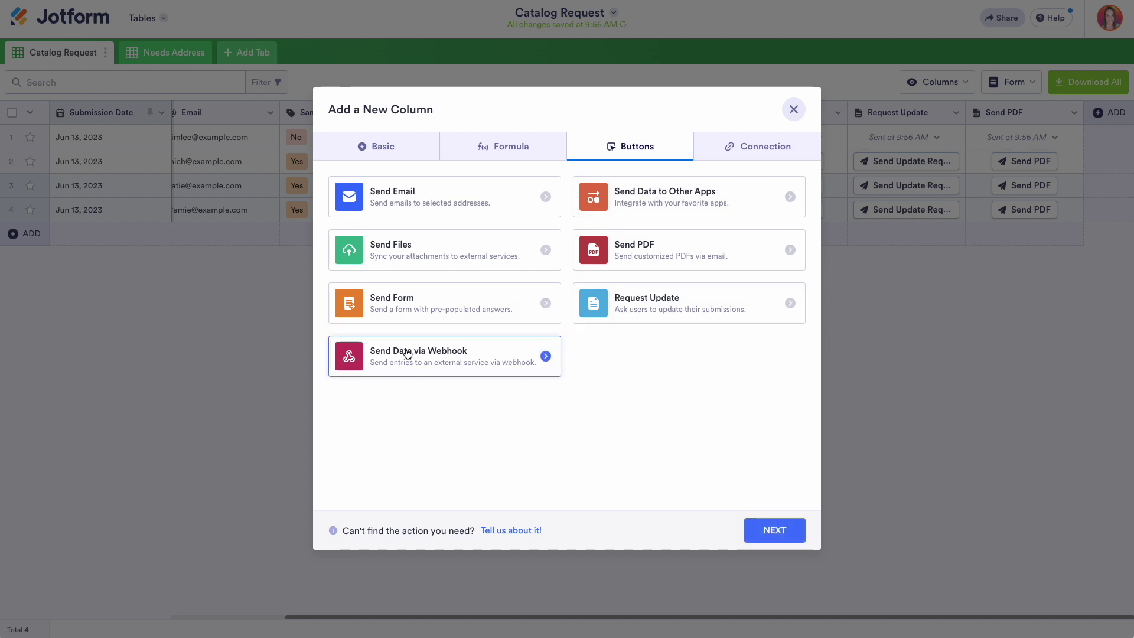
pyautogui.click(784, 529)
pyautogui.click(697, 387)
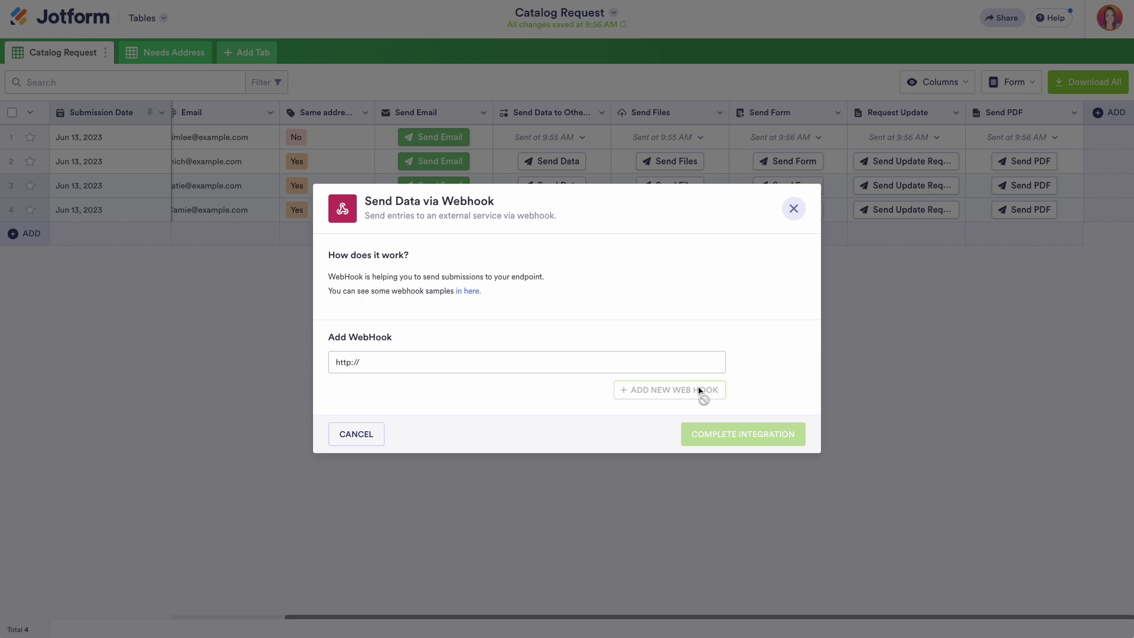
pyautogui.click(794, 209)
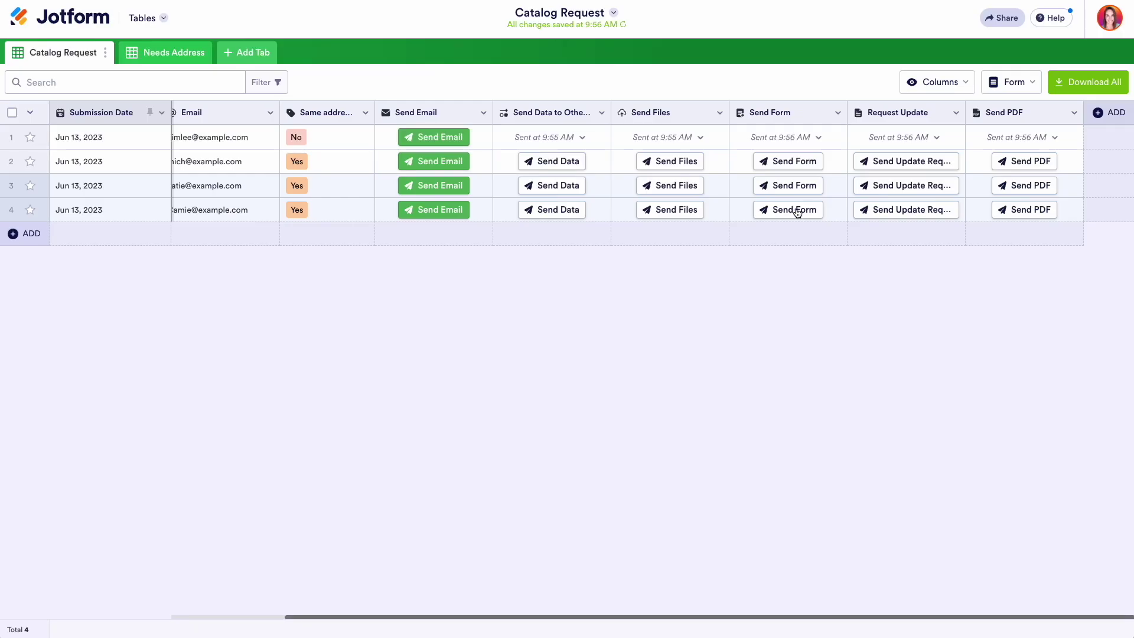